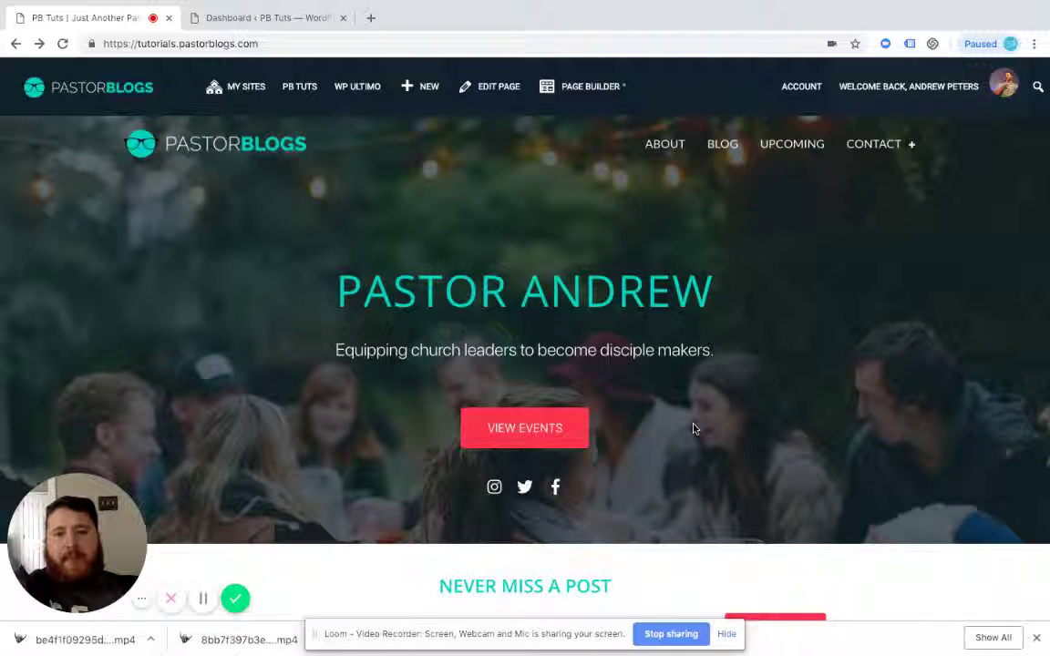
Step: Scroll through the PastorBlogs homepage and the Events page grid of upcoming event cards
{"action": "scroll", "coordinate": [693, 429], "scroll_direction": "down", "scroll_amount": 15}
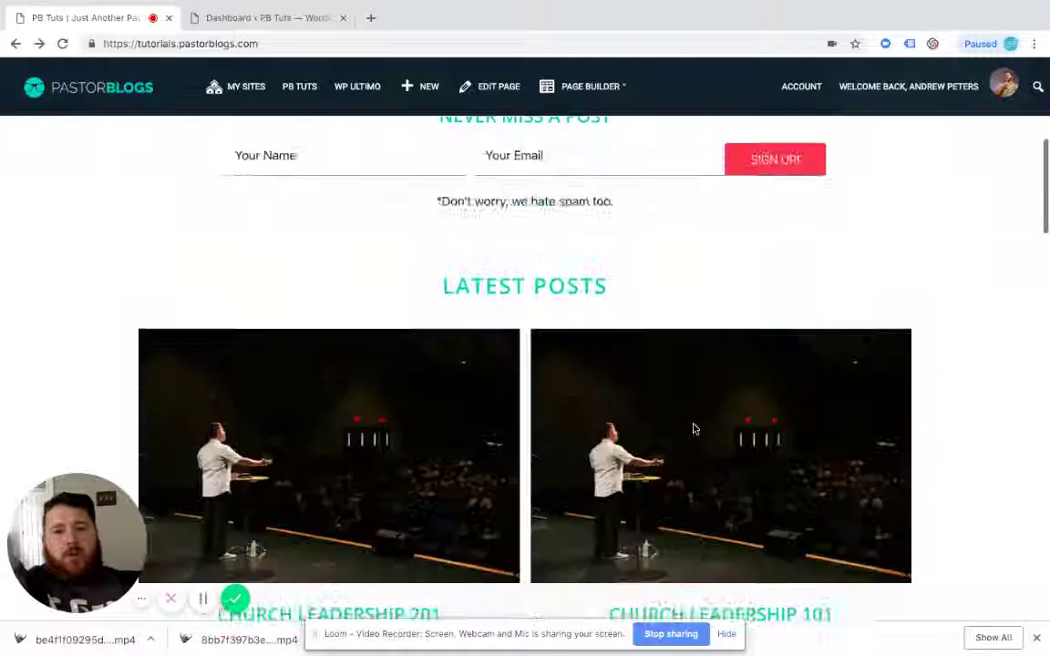
{"action": "scroll", "coordinate": [693, 429], "scroll_direction": "down", "scroll_amount": 10}
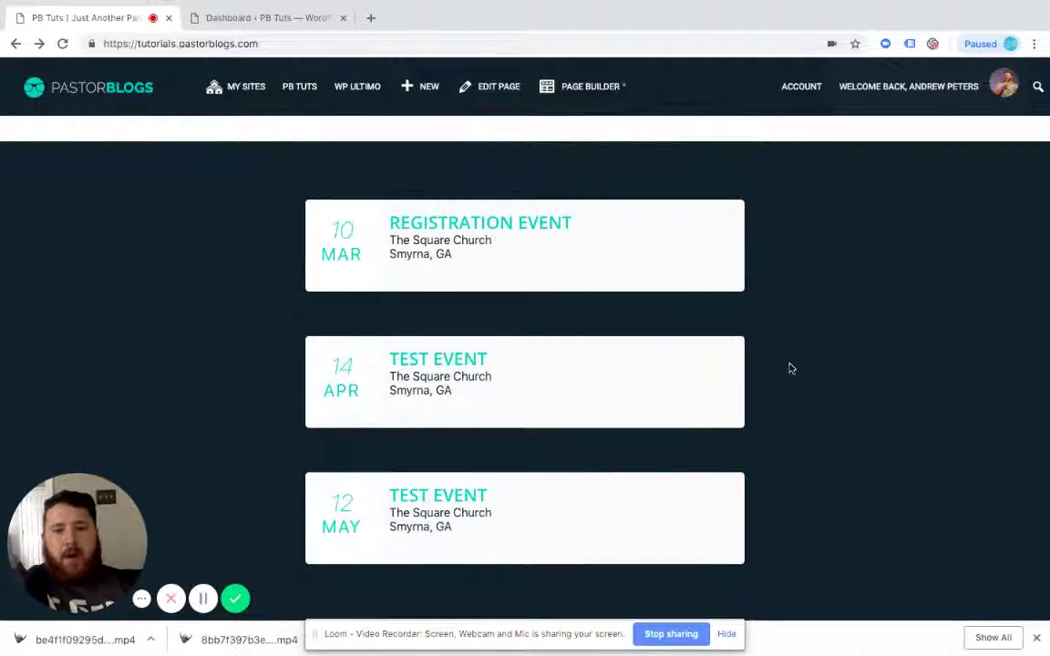
{"action": "scroll", "coordinate": [682, 504], "scroll_direction": "down", "scroll_amount": 1}
{"action": "scroll", "coordinate": [682, 504], "scroll_direction": "up", "scroll_amount": 4}
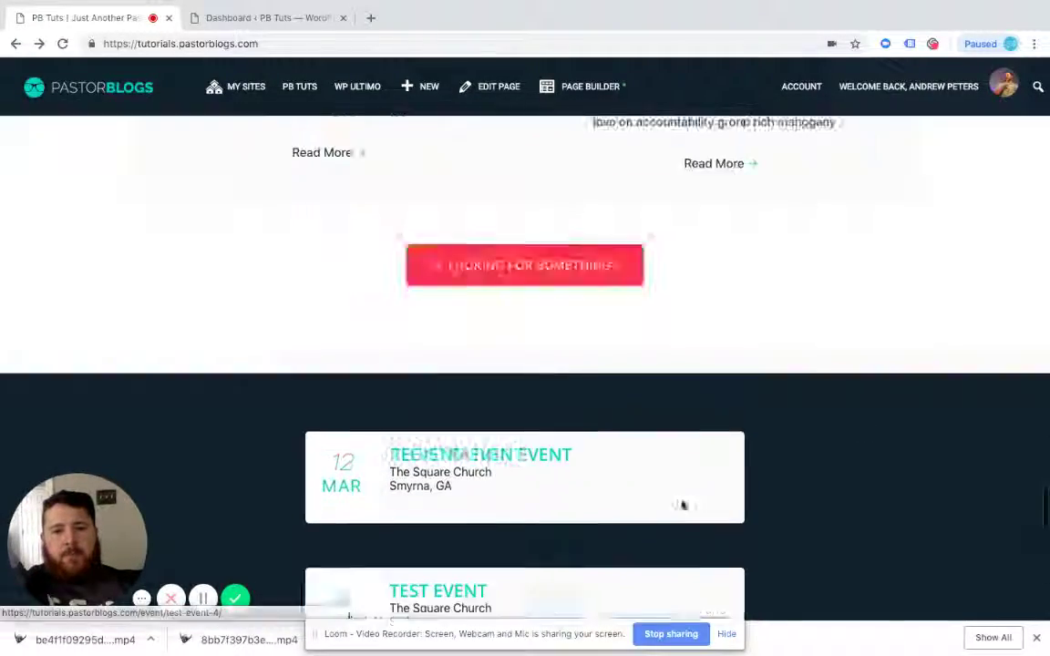
{"action": "scroll", "coordinate": [682, 505], "scroll_direction": "up", "scroll_amount": 10}
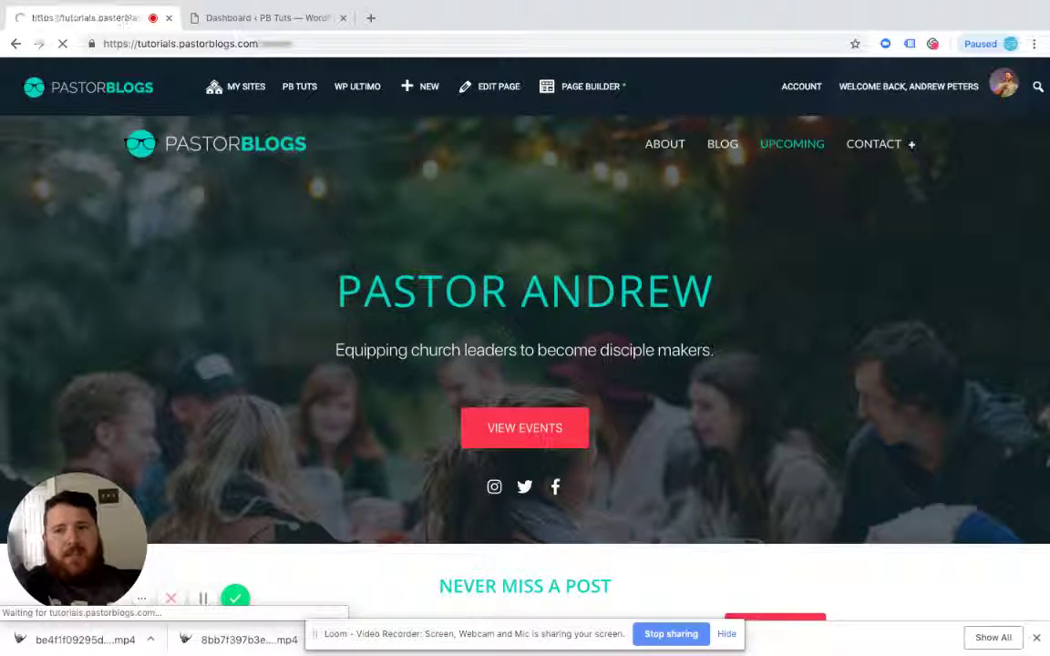
{"action": "scroll", "coordinate": [312, 235], "scroll_direction": "down", "scroll_amount": 2}
{"action": "scroll", "coordinate": [148, 305], "scroll_direction": "down", "scroll_amount": 1}
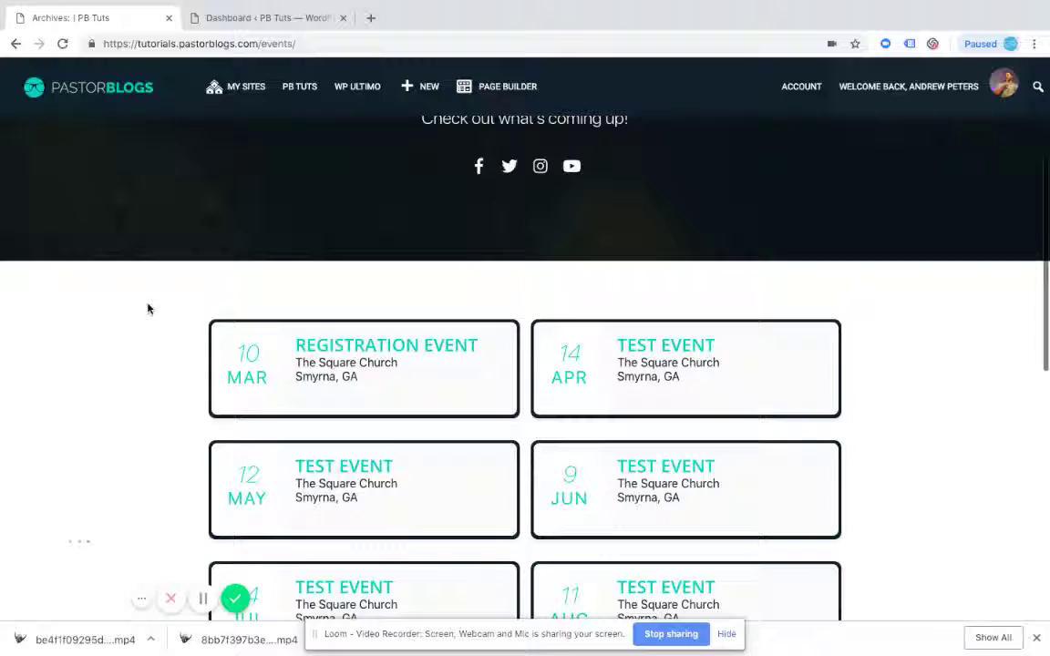
{"action": "scroll", "coordinate": [637, 363], "scroll_direction": "down", "scroll_amount": 3}
{"action": "scroll", "coordinate": [636, 363], "scroll_direction": "down", "scroll_amount": 3}
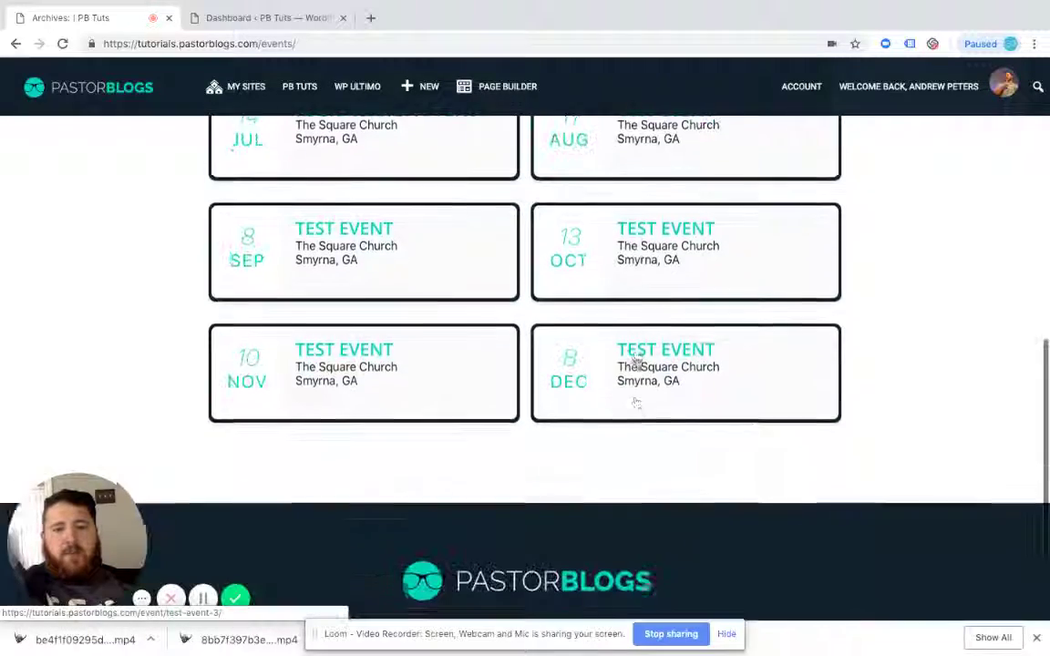
{"action": "scroll", "coordinate": [636, 362], "scroll_direction": "up", "scroll_amount": 7}
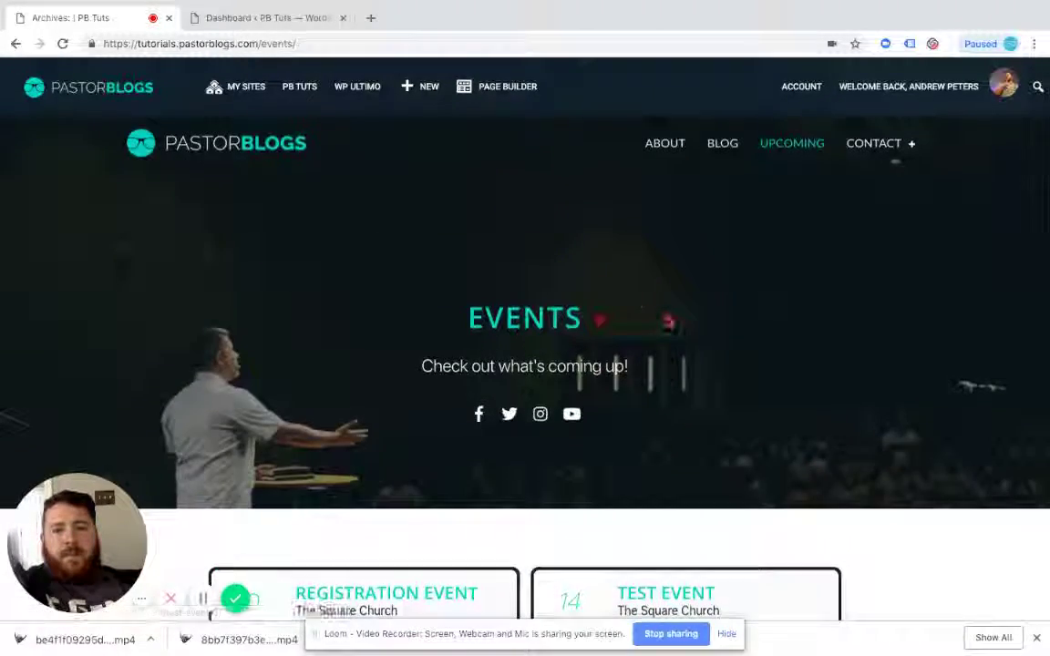
{"action": "scroll", "coordinate": [340, 213], "scroll_direction": "down", "scroll_amount": 4}
Step: Open the Registration Event page and scroll through its March 10 details and About text
{"action": "left_click", "coordinate": [388, 199]}
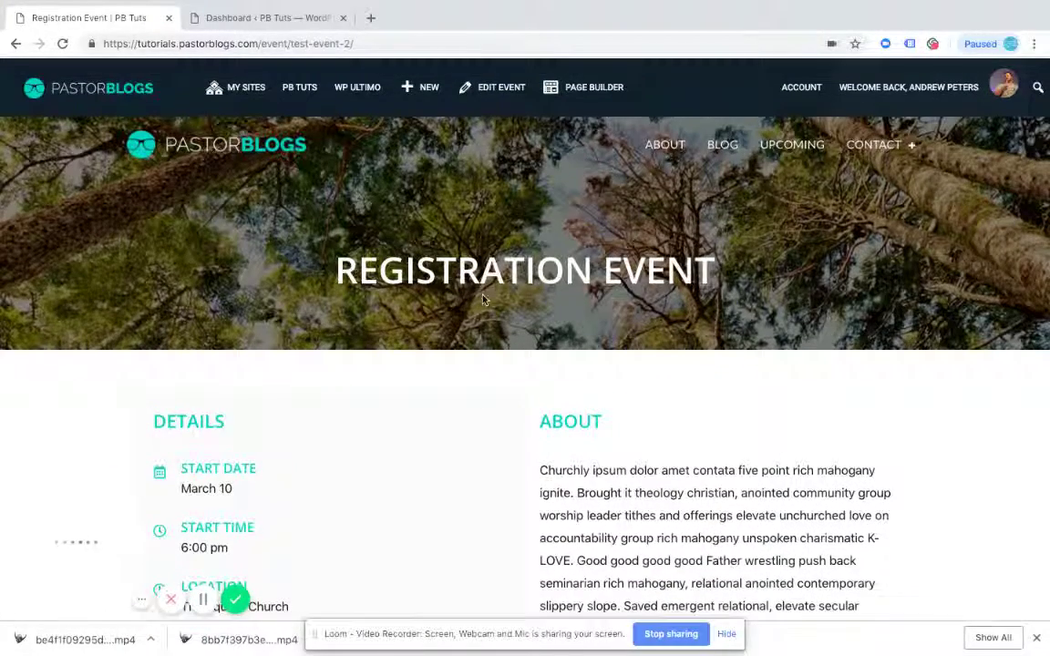
{"action": "scroll", "coordinate": [553, 406], "scroll_direction": "down", "scroll_amount": 3}
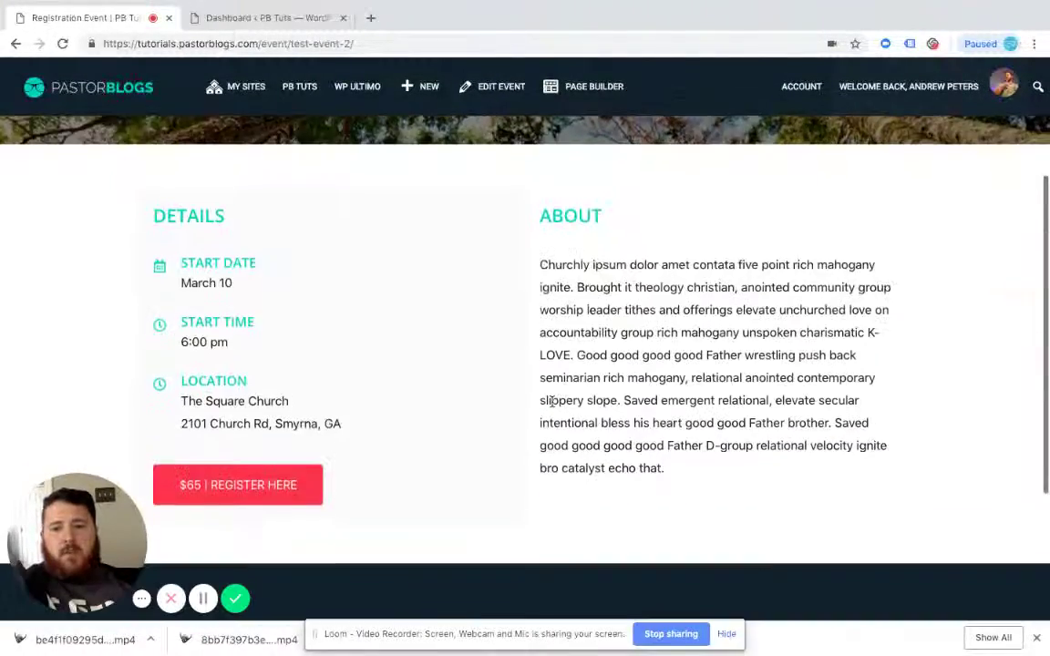
{"action": "scroll", "coordinate": [551, 402], "scroll_direction": "down", "scroll_amount": 1}
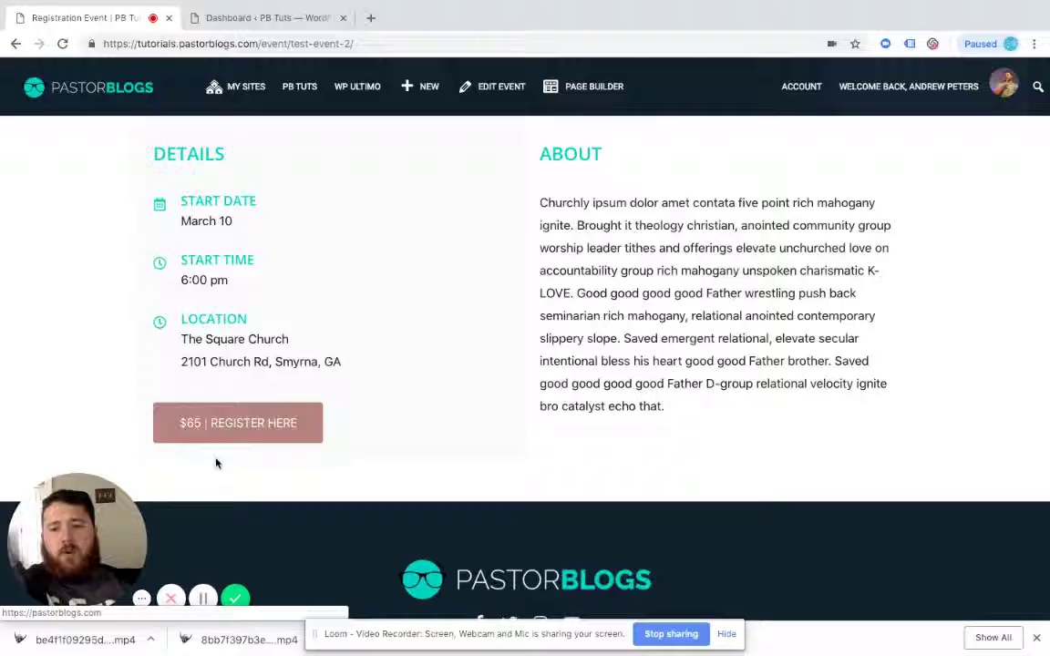
{"action": "scroll", "coordinate": [584, 339], "scroll_direction": "up", "scroll_amount": 4}
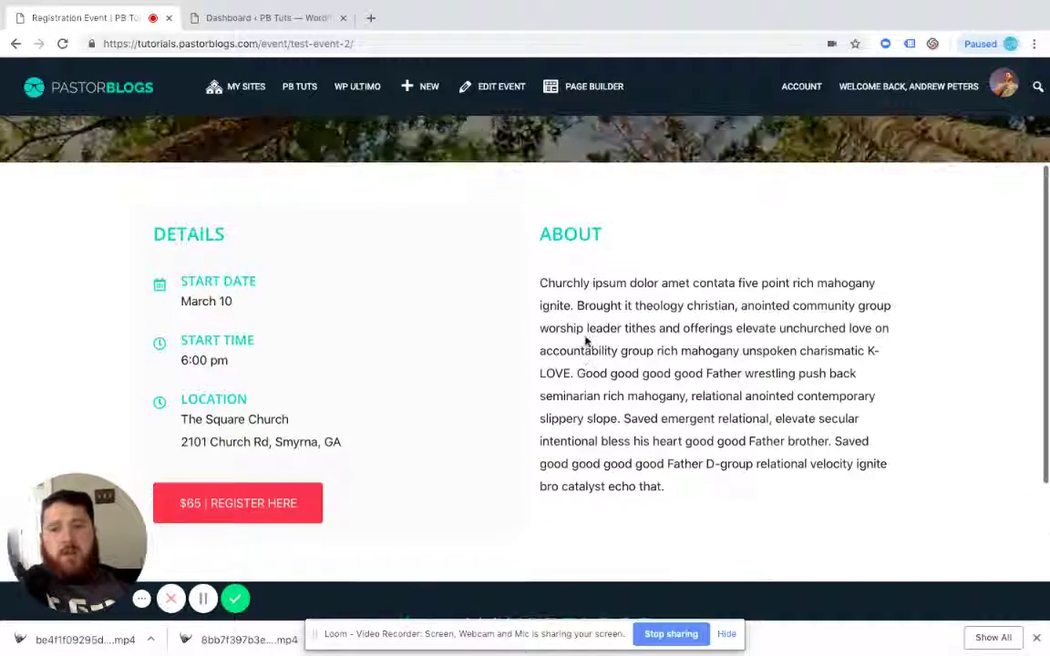
{"action": "scroll", "coordinate": [594, 452], "scroll_direction": "down", "scroll_amount": 2}
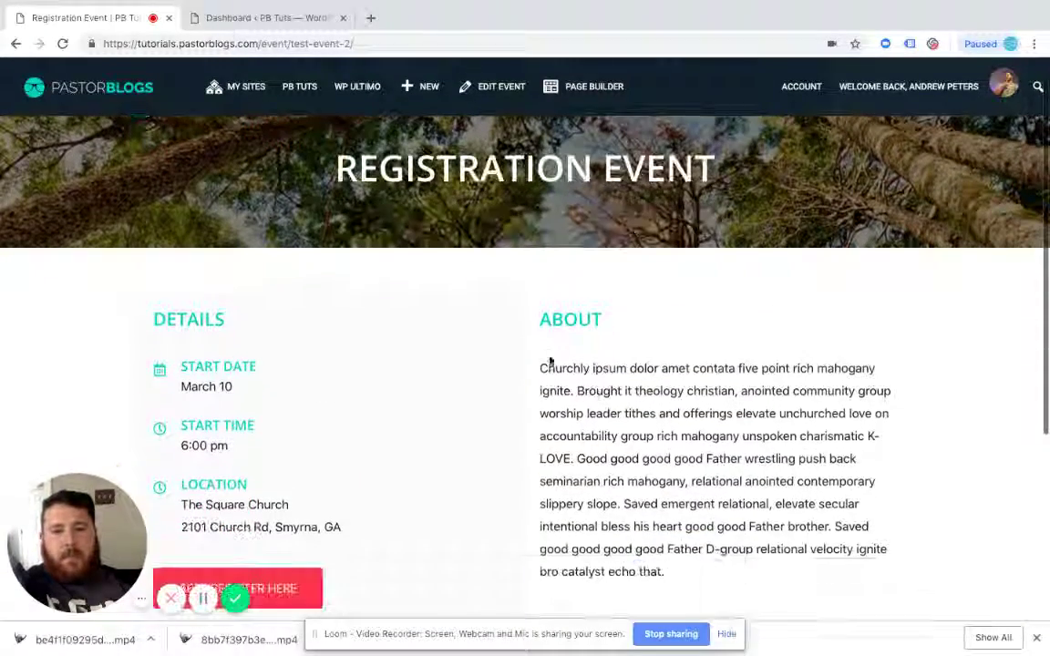
Step: Select the About paragraph text on the Registration Event page, then clear the selection
{"action": "left_click_drag", "start_coordinate": [541, 369], "coordinate": [701, 572]}
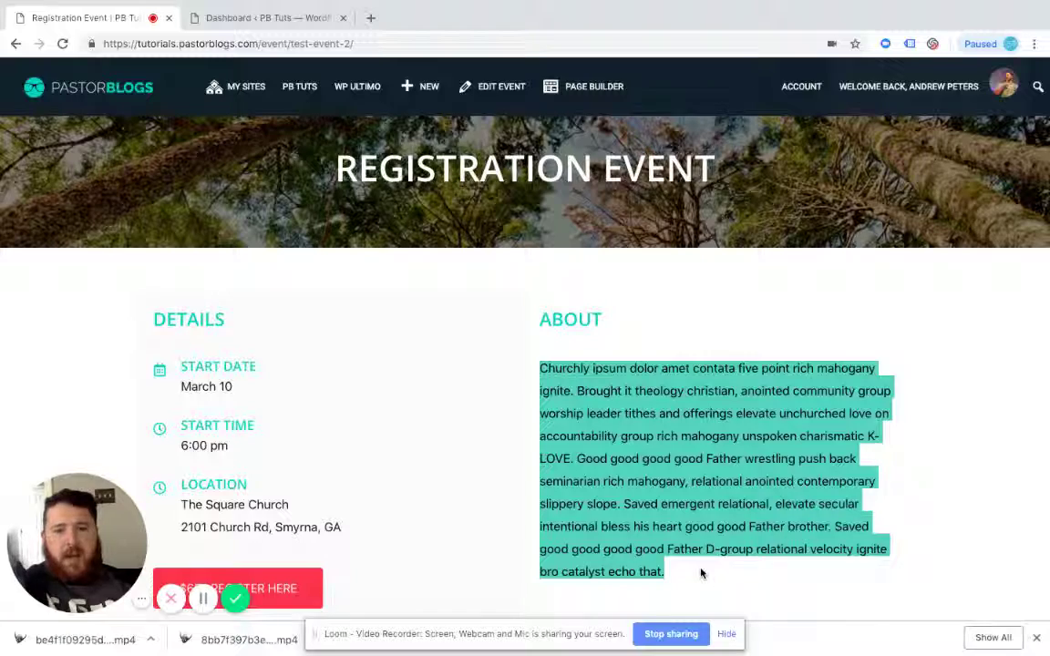
{"action": "left_click", "coordinate": [647, 358]}
{"action": "scroll", "coordinate": [647, 357], "scroll_direction": "up", "scroll_amount": 1}
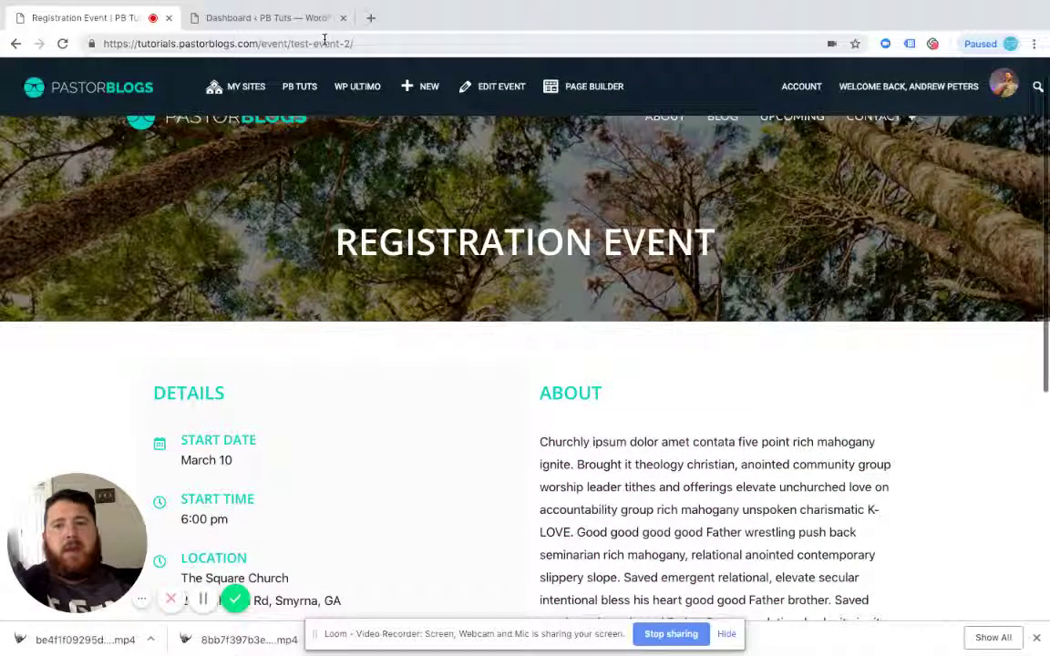
Step: Switch to the WordPress dashboard and open the Events list from the EVENTS sidebar menu
{"action": "left_click", "coordinate": [244, 18]}
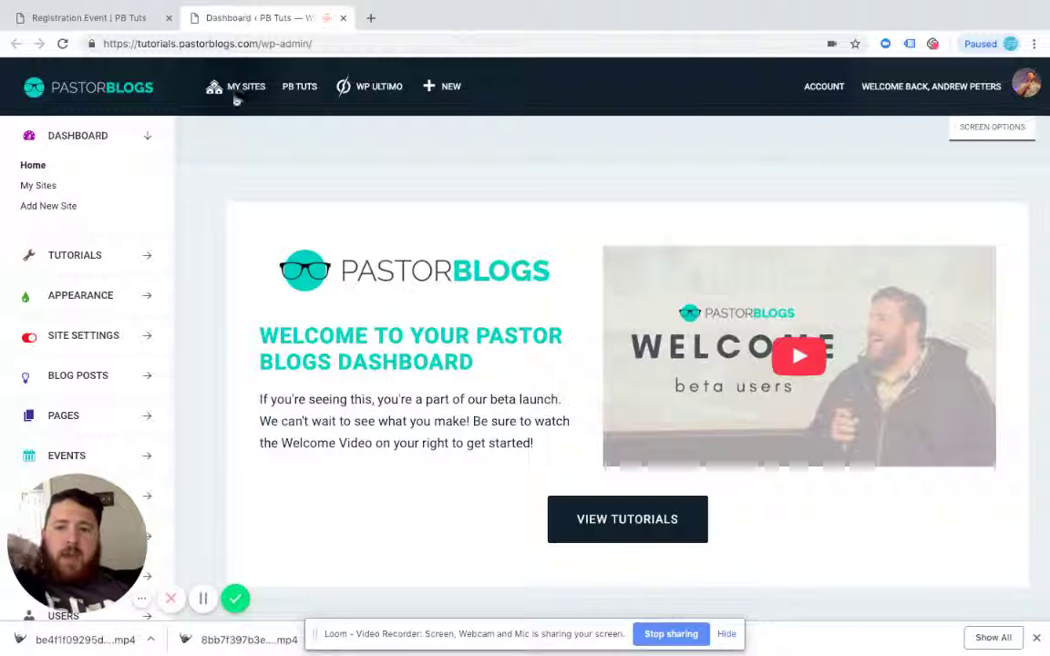
{"action": "scroll", "coordinate": [211, 218], "scroll_direction": "down", "scroll_amount": 1}
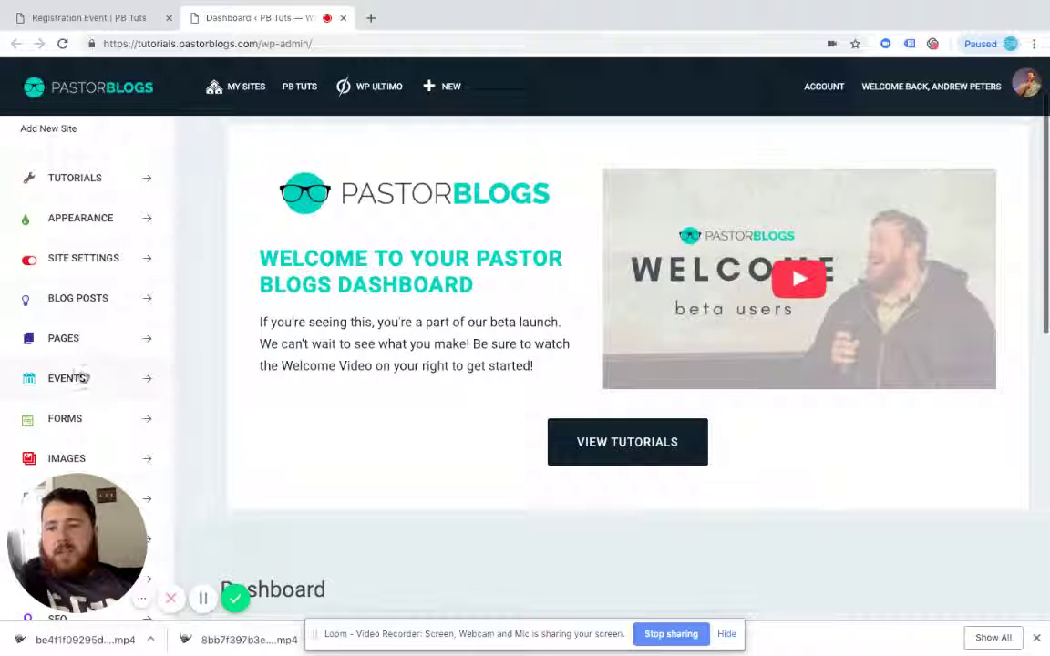
{"action": "left_click", "coordinate": [91, 379]}
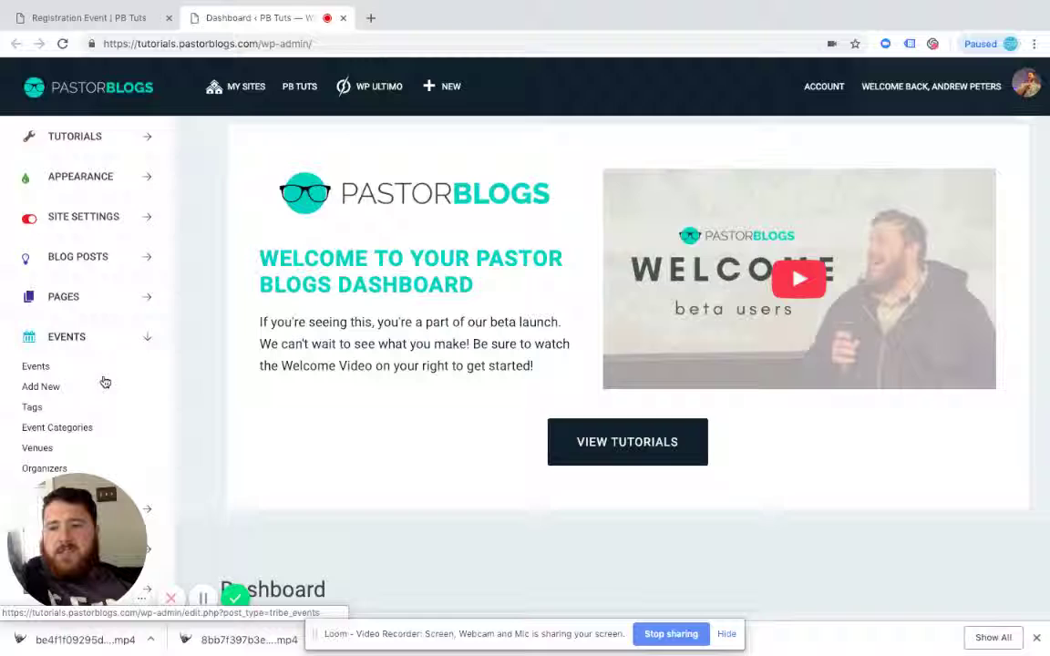
{"action": "scroll", "coordinate": [104, 381], "scroll_direction": "down", "scroll_amount": 1}
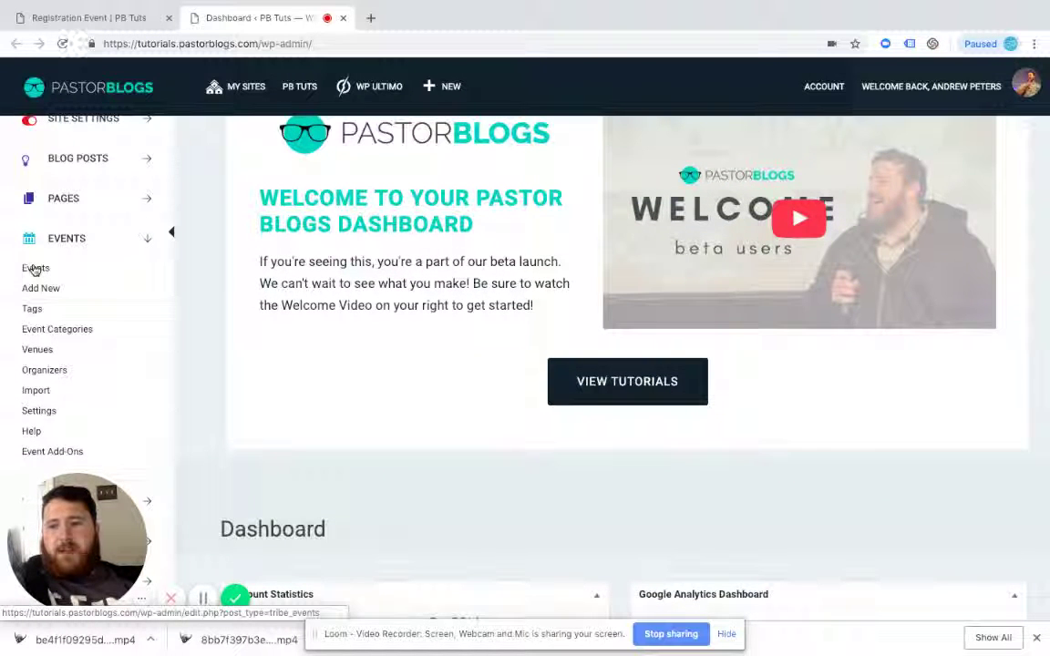
{"action": "left_click", "coordinate": [35, 268]}
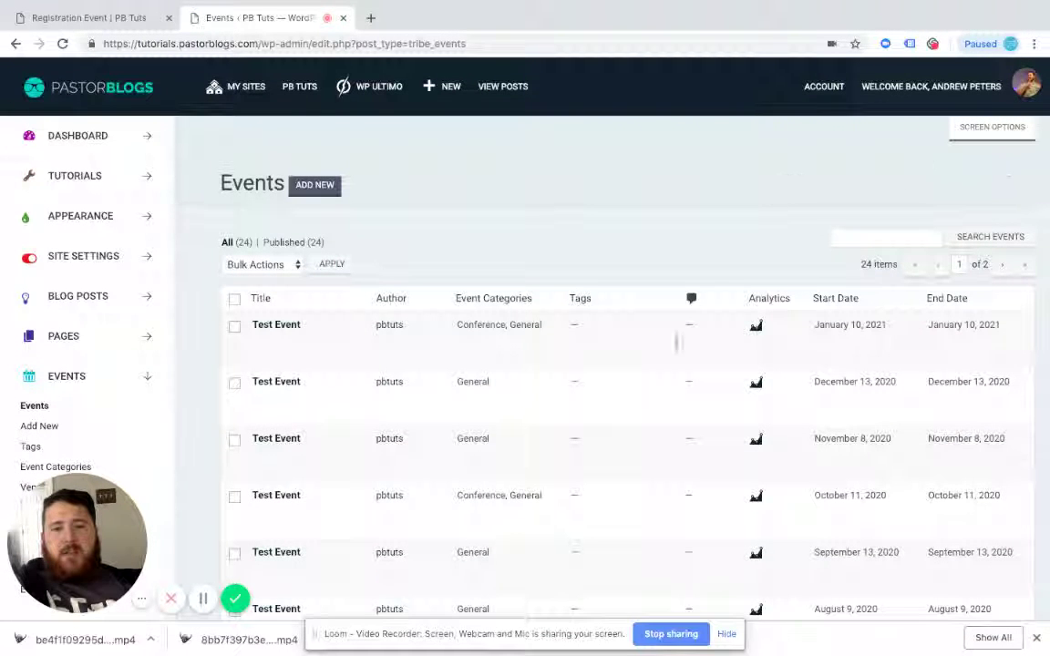
Step: Hide the Tags, Comments and Analytics columns in the Events list via Screen Options
{"action": "mouse_move", "coordinate": [659, 330]}
{"action": "left_click", "coordinate": [987, 130]}
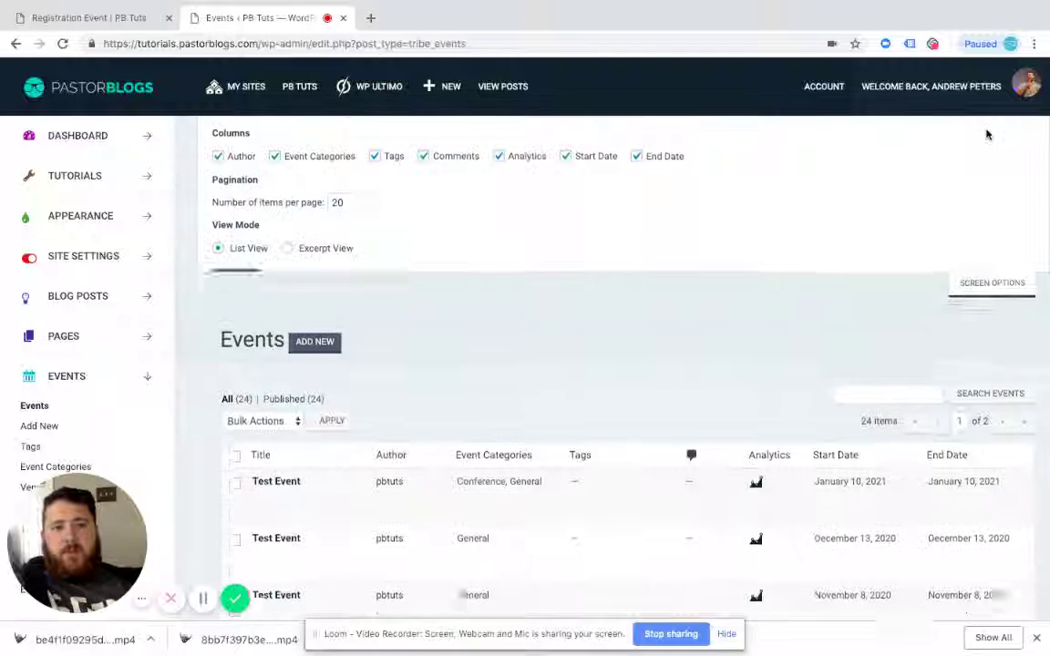
{"action": "left_click", "coordinate": [377, 157]}
{"action": "left_click", "coordinate": [425, 157]}
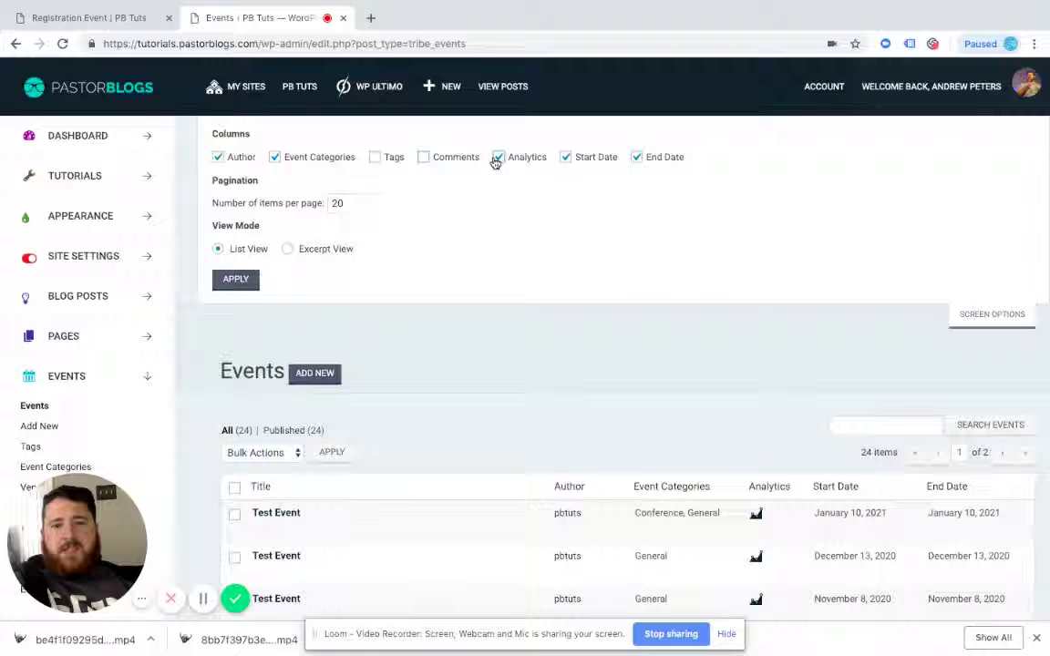
{"action": "left_click", "coordinate": [498, 158]}
{"action": "left_click", "coordinate": [236, 279]}
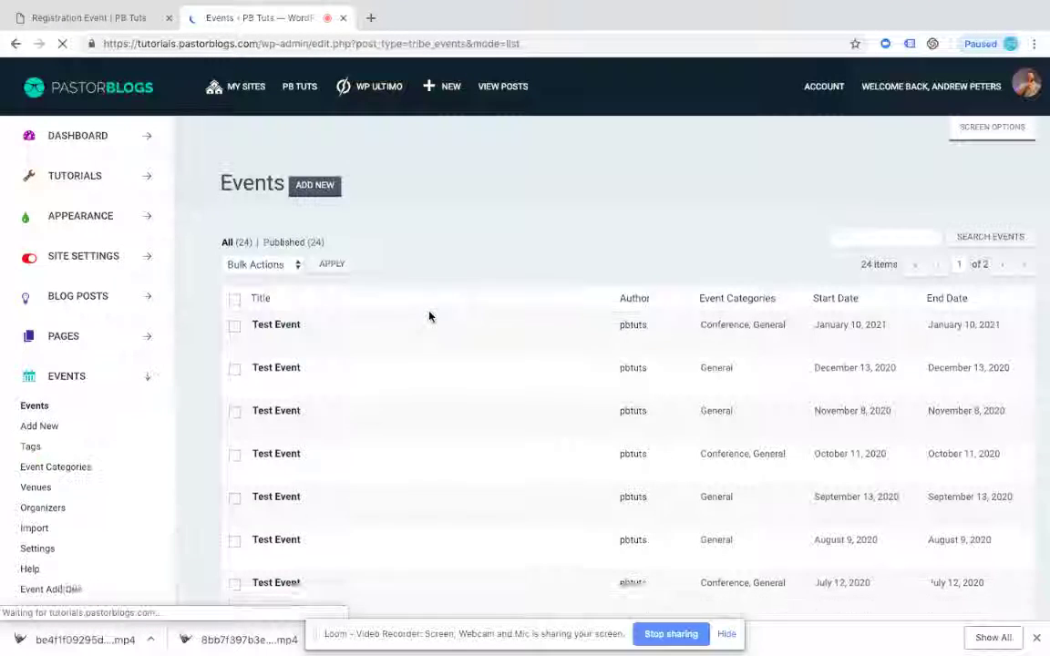
{"action": "scroll", "coordinate": [429, 316], "scroll_direction": "down", "scroll_amount": 2}
{"action": "scroll", "coordinate": [429, 316], "scroll_direction": "down", "scroll_amount": 6}
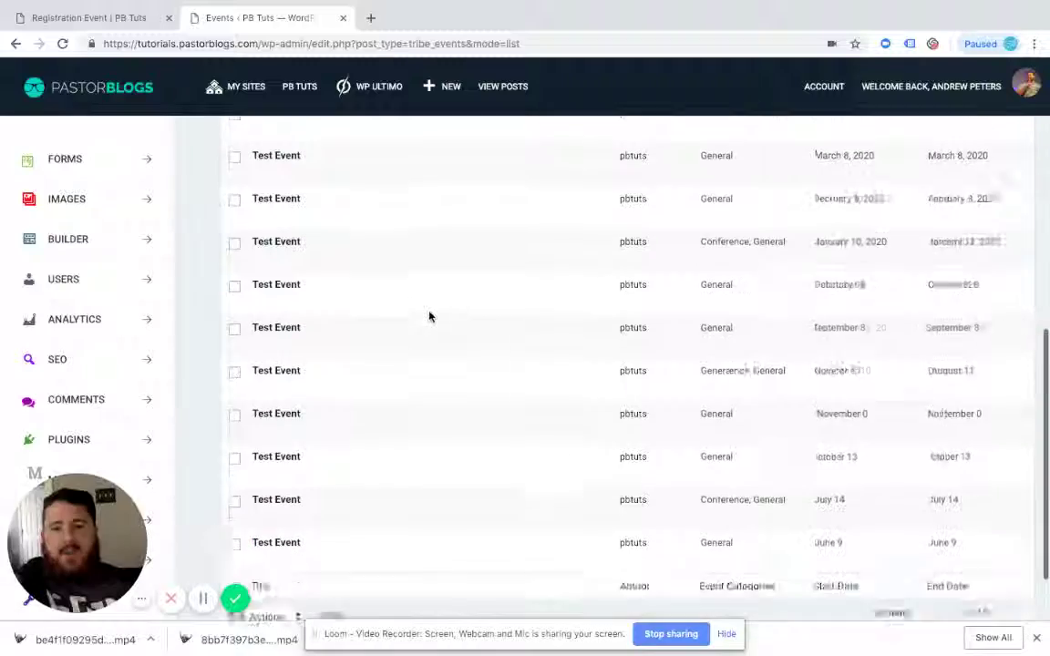
{"action": "scroll", "coordinate": [429, 316], "scroll_direction": "up", "scroll_amount": 10}
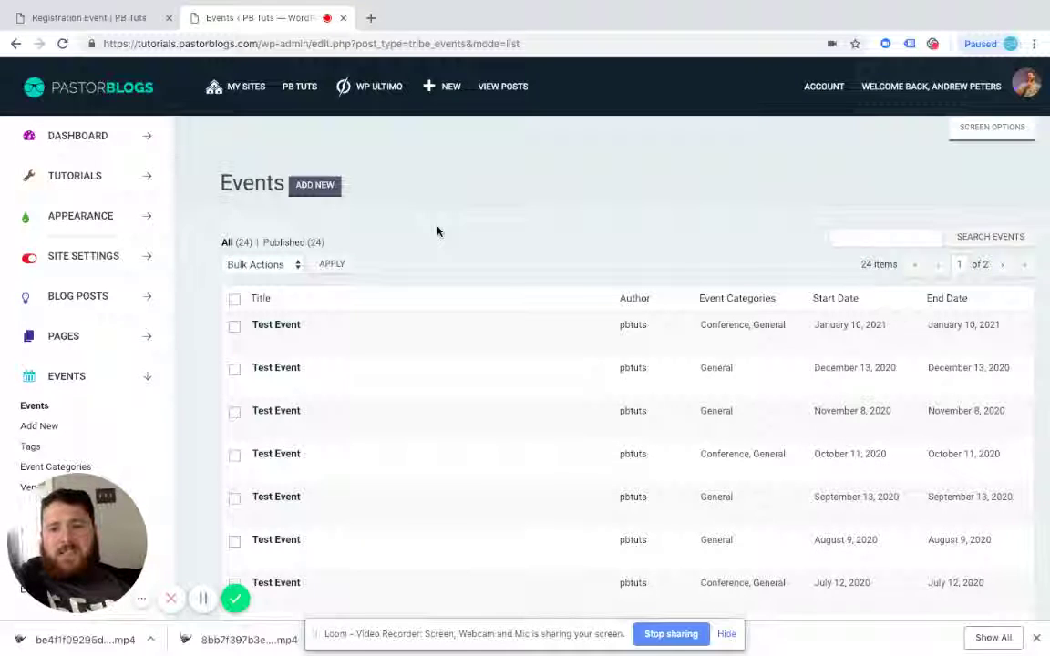
Step: Select all listed Test Event entries and apply Move to Trash as the bulk action
{"action": "left_click", "coordinate": [234, 301]}
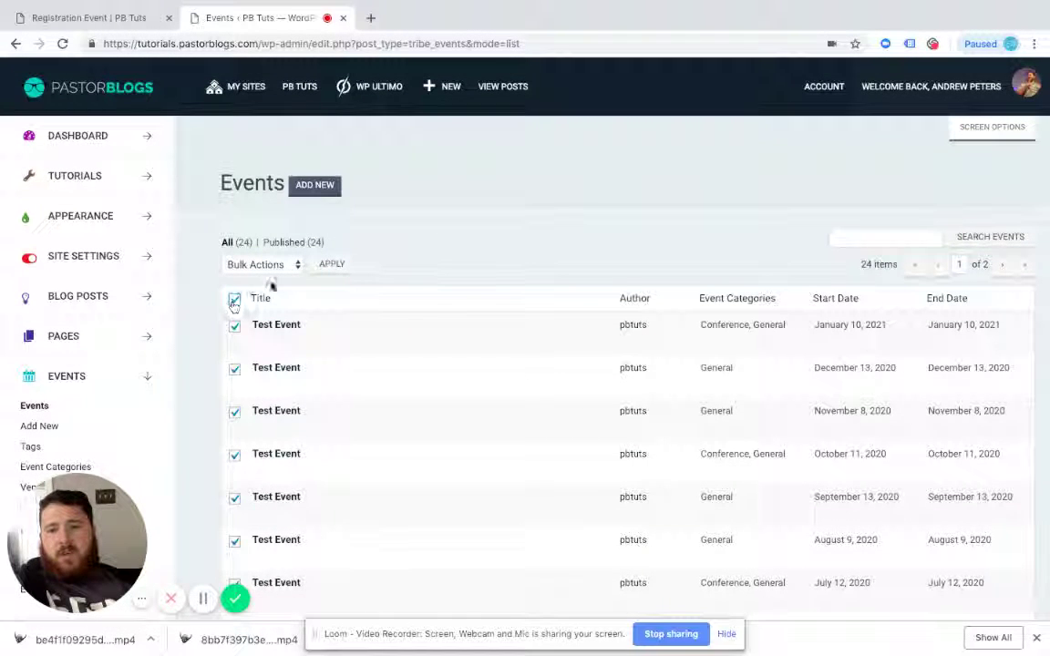
{"action": "left_click", "coordinate": [295, 267]}
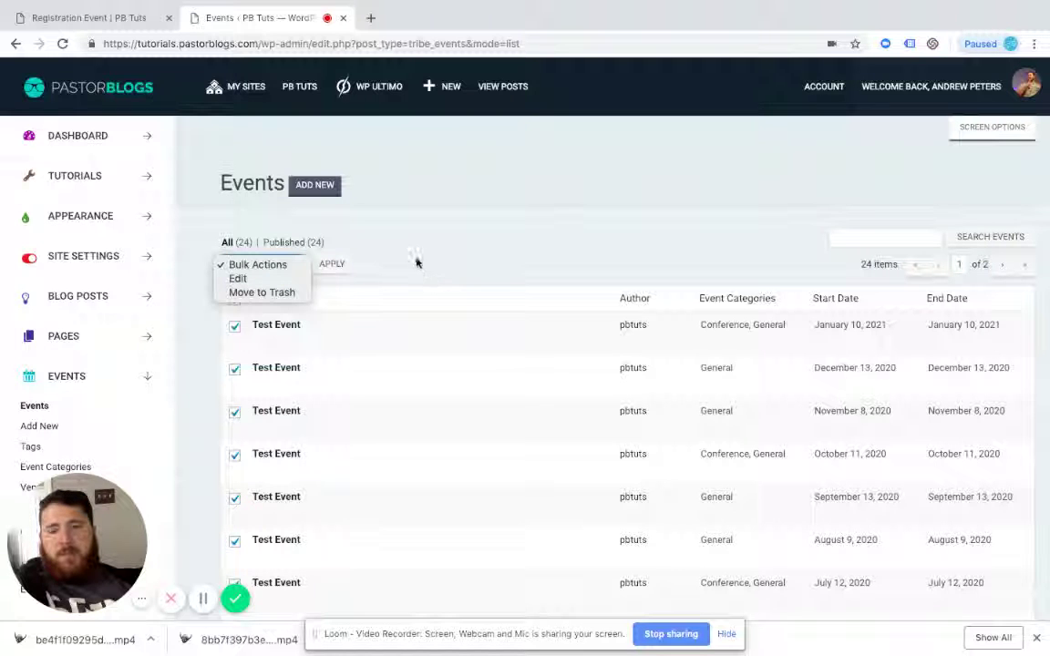
{"action": "left_click", "coordinate": [272, 293]}
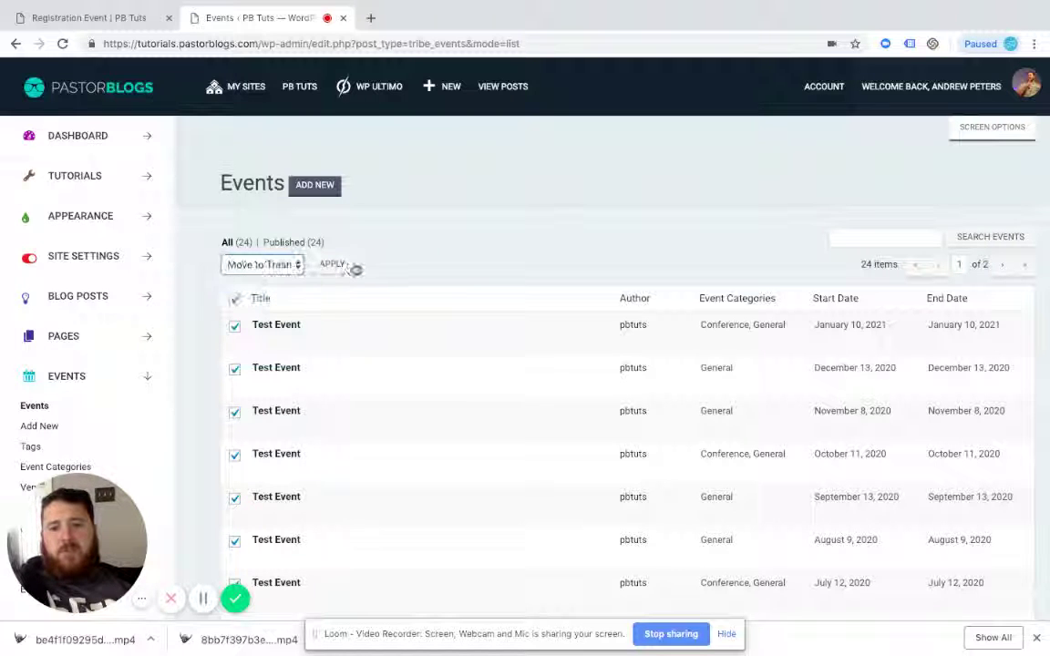
{"action": "left_click", "coordinate": [334, 265]}
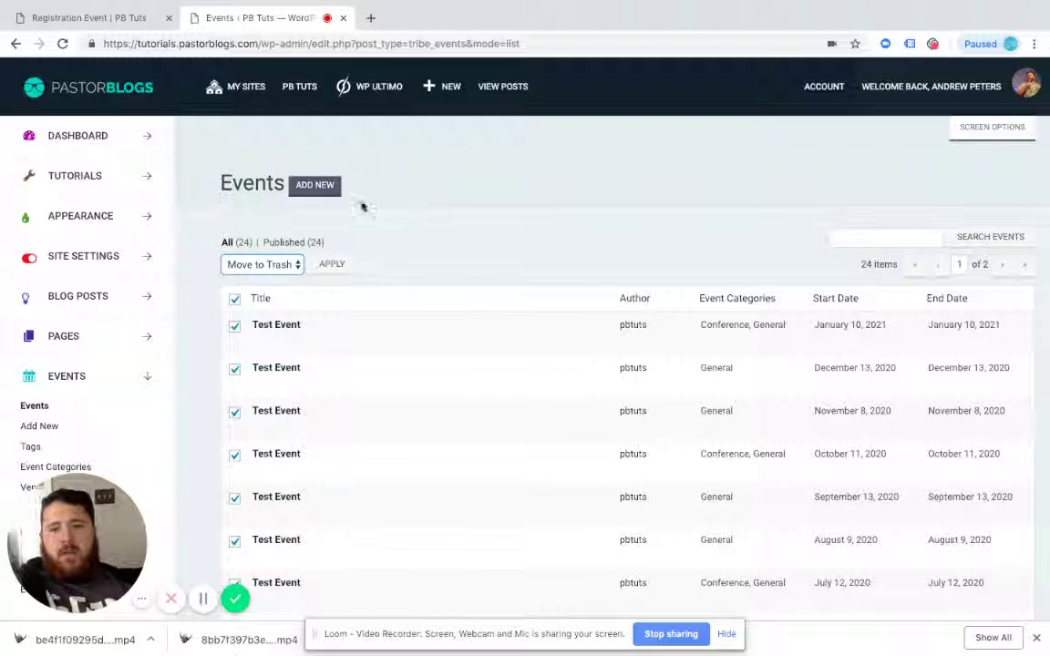
Step: Add a new event titled 'Tutorials Event'
{"action": "left_click", "coordinate": [318, 186]}
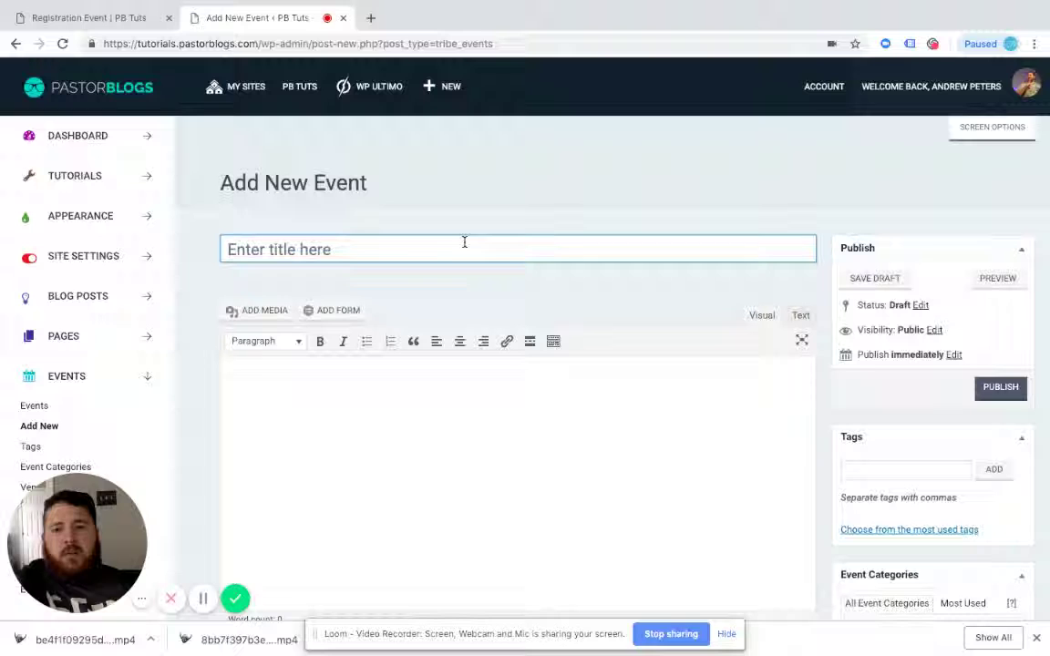
{"action": "type", "text": "t"}
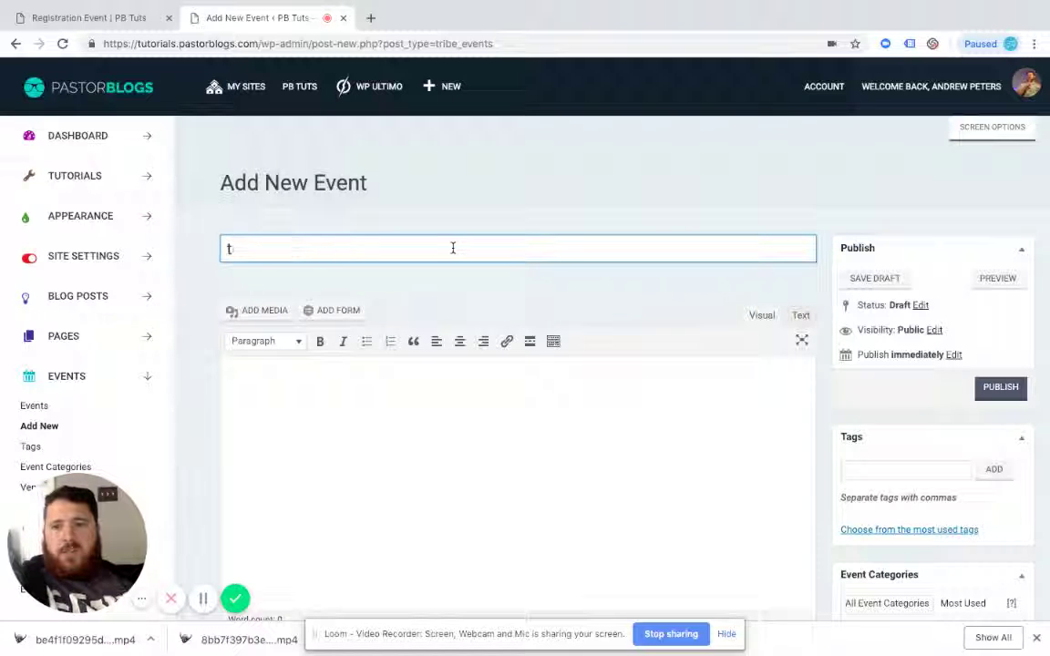
{"action": "type", "text": "uto"}
{"action": "key", "text": "BackSpace"}
{"action": "key", "text": "BackSpace"}
{"action": "key", "text": "BackSpace"}
{"action": "key", "text": "BackSpace"}
{"action": "type", "text": "Tur"}
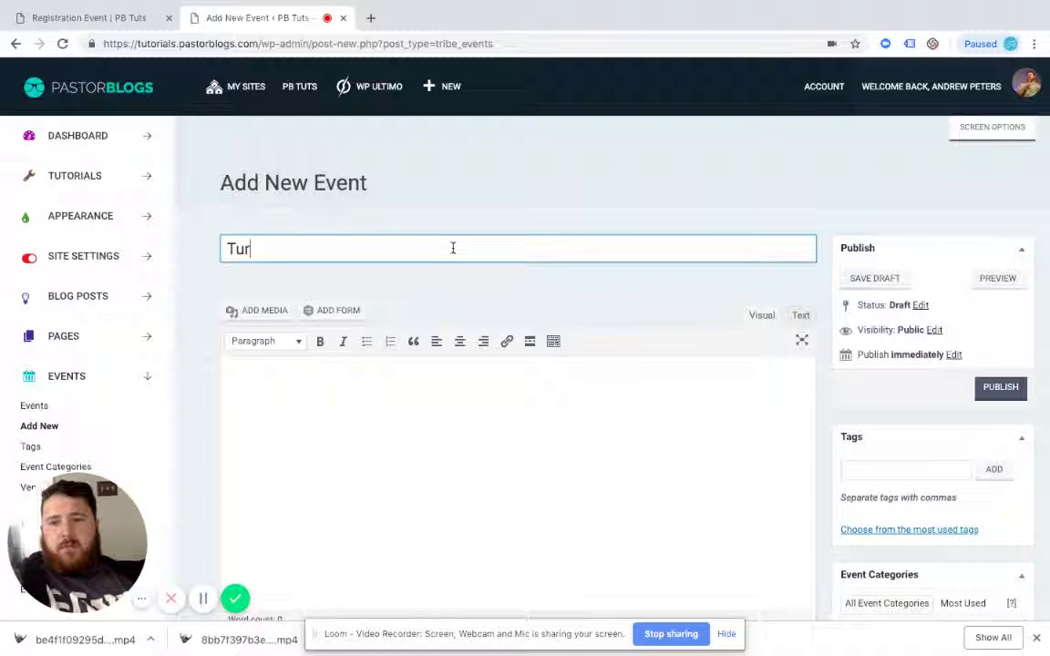
{"action": "key", "text": "BackSpace"}
{"action": "type", "text": "torials Event"}
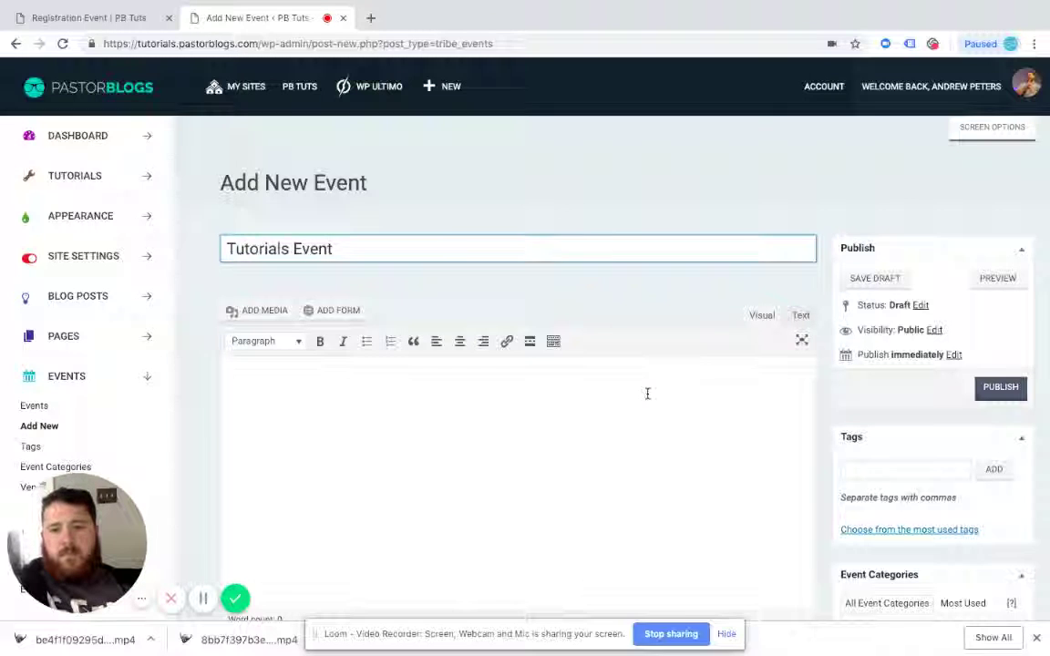
Step: Paste placeholder text into the event description
{"action": "scroll", "coordinate": [648, 392], "scroll_direction": "down", "scroll_amount": 1}
{"action": "left_click", "coordinate": [481, 326]}
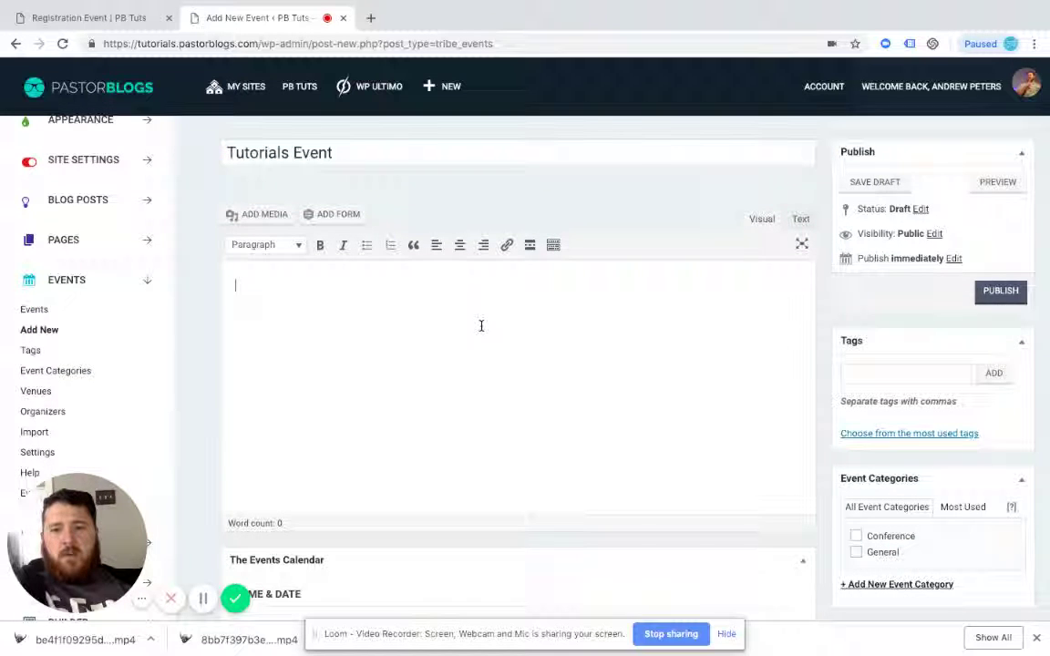
{"action": "type", "text": "Churchly ipsum dolor amet contata five point rich mahogany ignite. Brought it theology christian, anointed community group worship leader tithes and offerings elevate unchurched love on accountability group rich mahogany unspoken charismatic K-LOVE. Good good good good Father wrestling push back seminarian rich mahogany, relational anointed contemporary slippery slope. Saved emergent relational, elevate secular intentional bless his heart good good Father brother. Saved good good good good Father D-group relational velocity ignite bro catalyst echo that."}
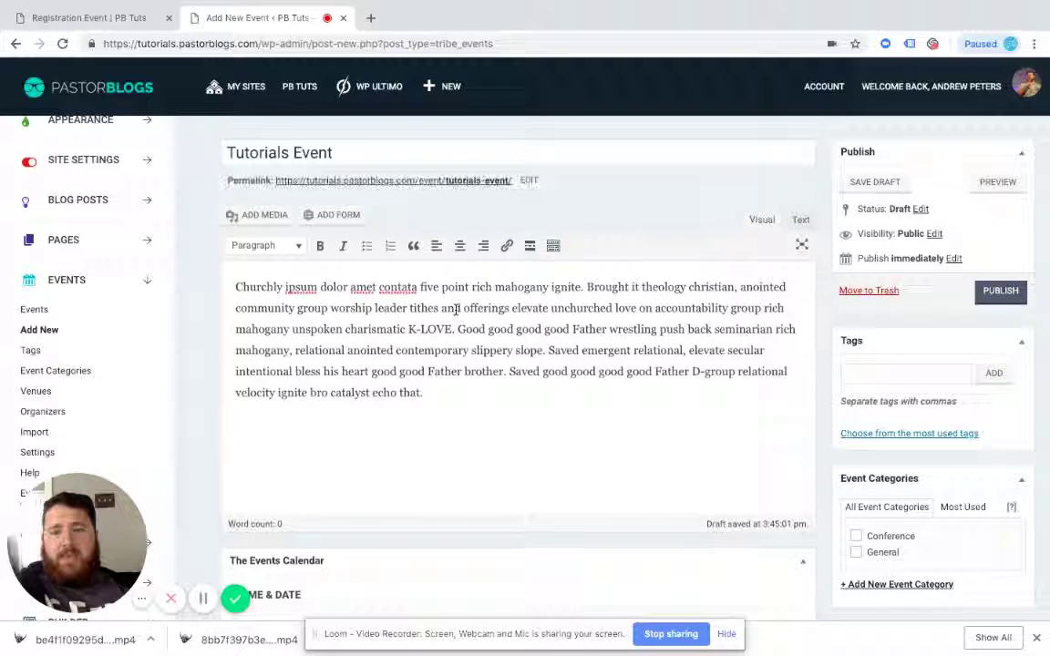
{"action": "scroll", "coordinate": [456, 309], "scroll_direction": "down", "scroll_amount": 1}
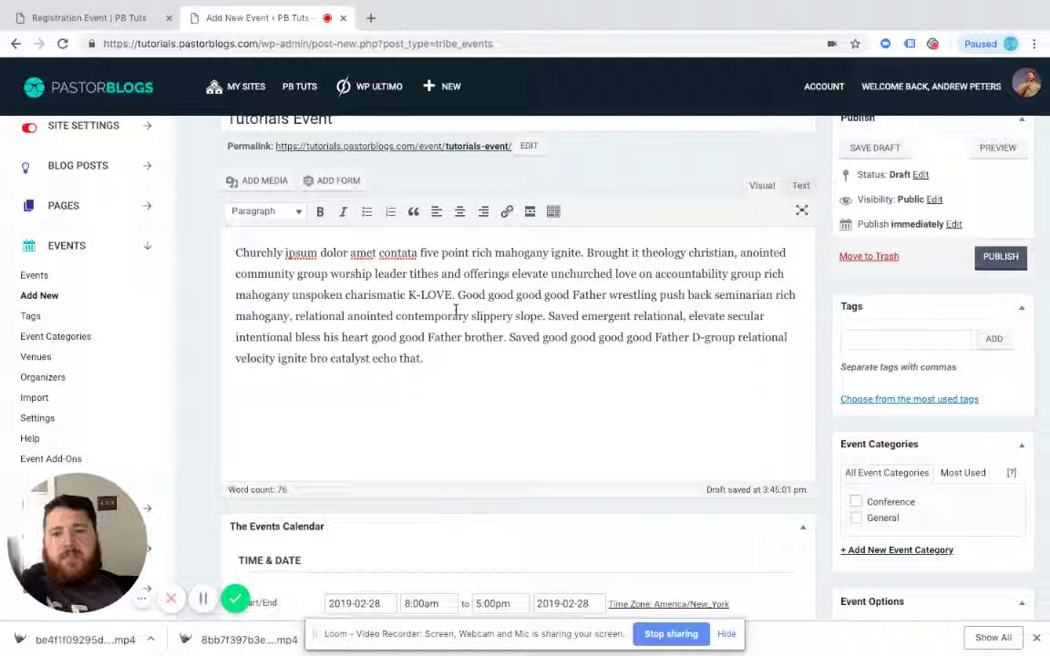
Step: Set the event's start and end date to 2019-03-01, keeping the 8:00am start time
{"action": "scroll", "coordinate": [456, 310], "scroll_direction": "down", "scroll_amount": 3}
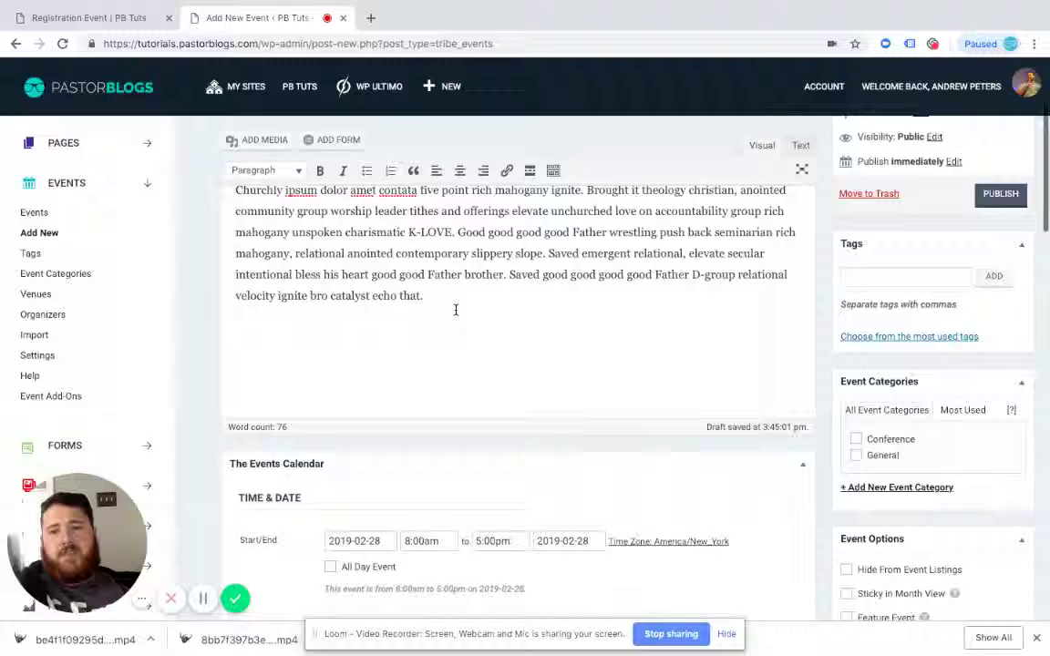
{"action": "scroll", "coordinate": [456, 310], "scroll_direction": "down", "scroll_amount": 5}
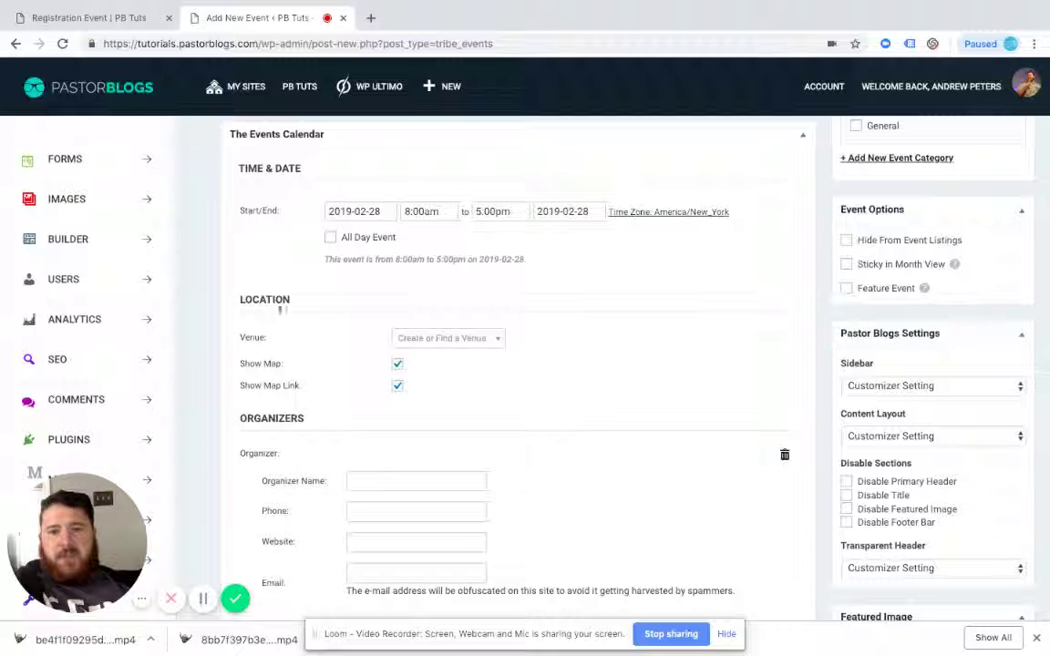
{"action": "left_click", "coordinate": [366, 210]}
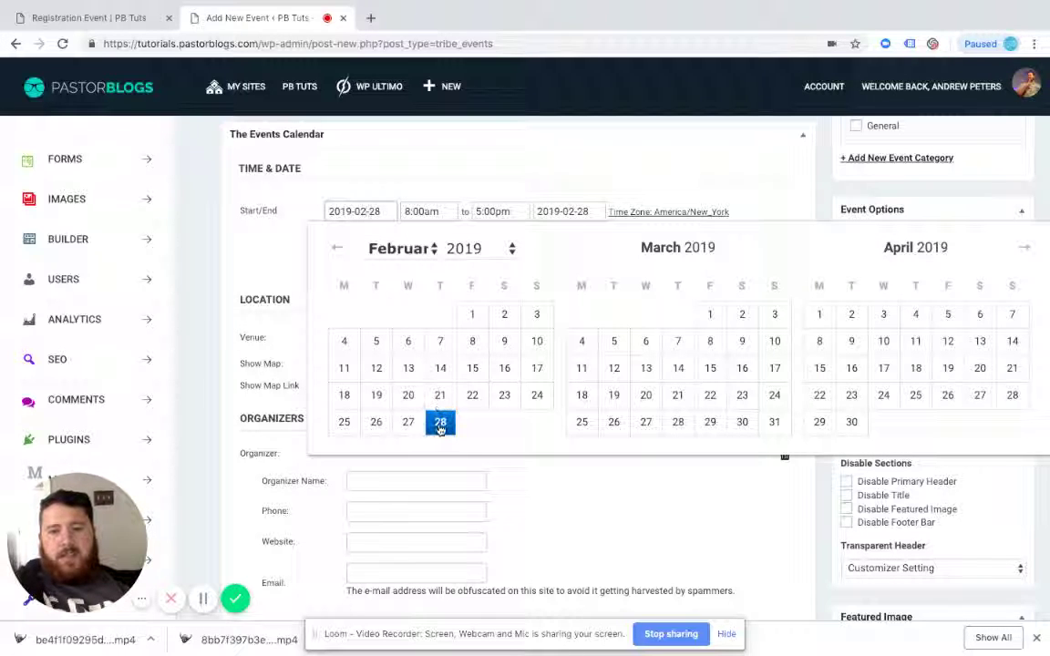
{"action": "left_click", "coordinate": [705, 314]}
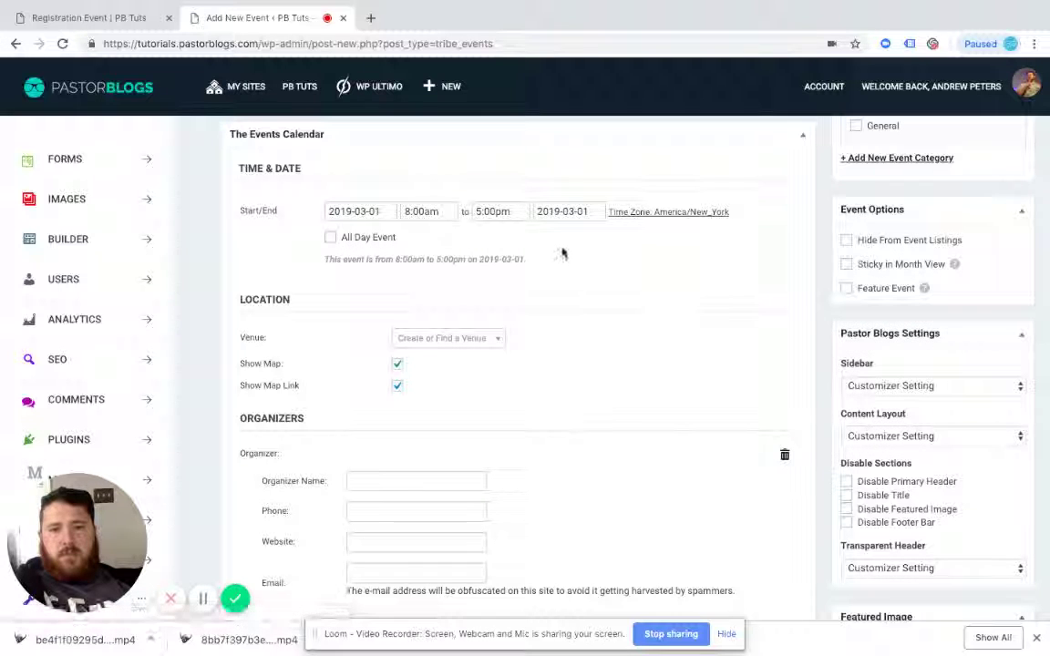
{"action": "left_click", "coordinate": [410, 209]}
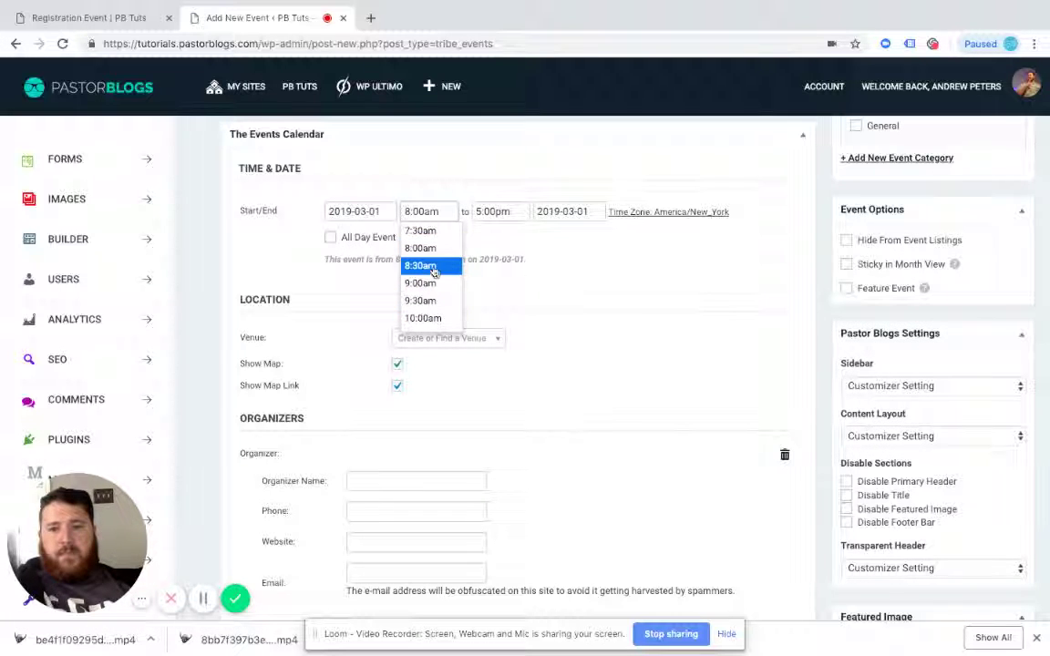
{"action": "left_click", "coordinate": [565, 262]}
{"action": "left_click", "coordinate": [422, 212]}
{"action": "left_click", "coordinate": [633, 289]}
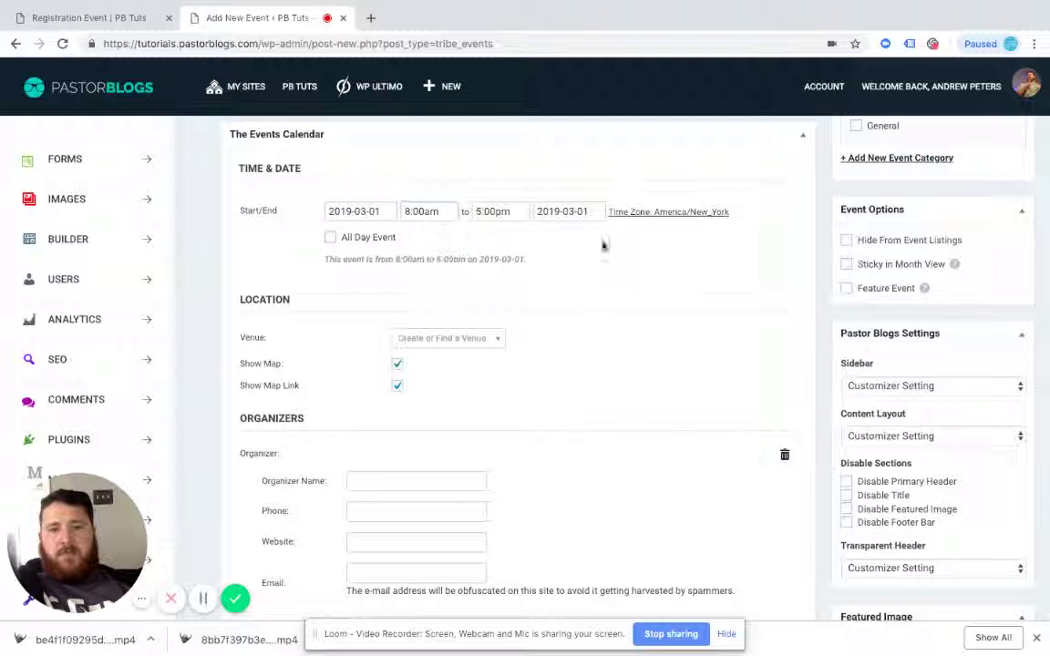
{"action": "left_click", "coordinate": [579, 217]}
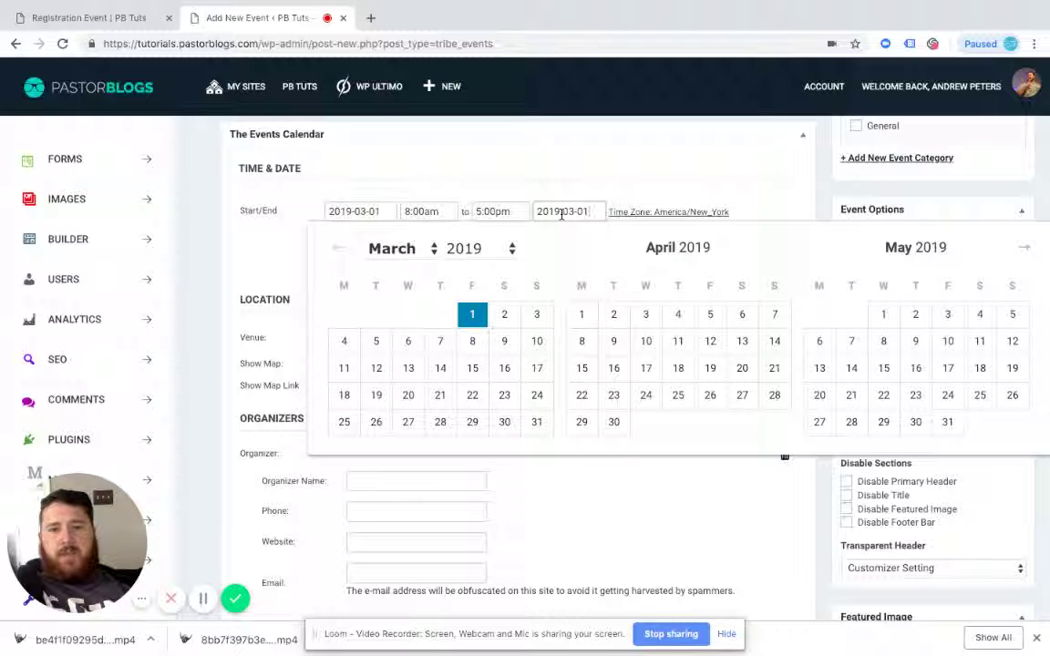
{"action": "left_click", "coordinate": [472, 314]}
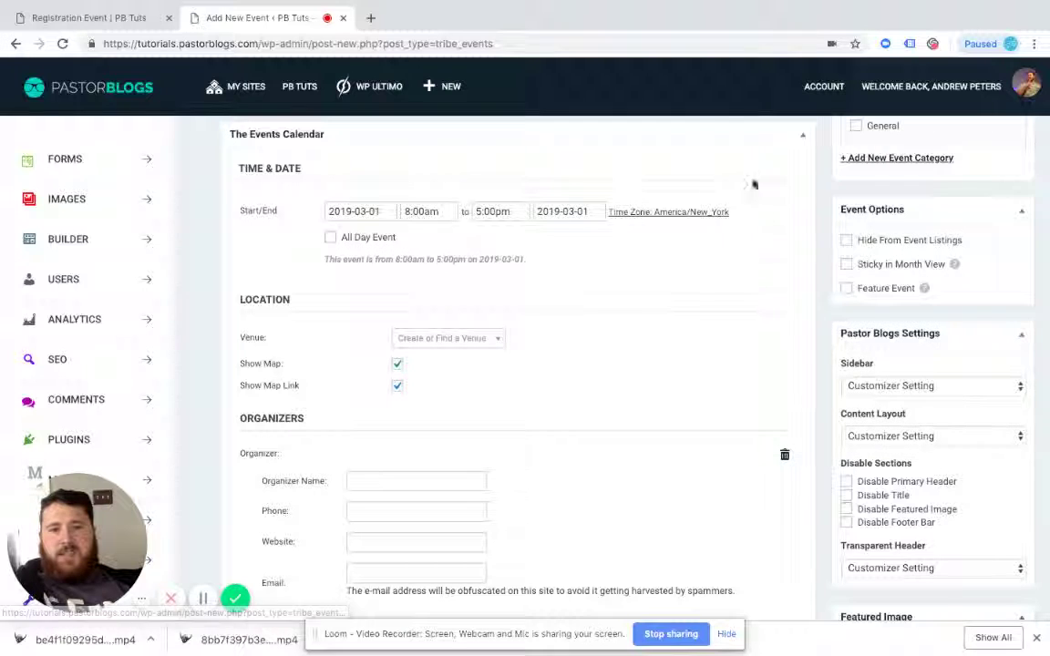
Step: Create a new venue 'Your Place' with street address '123 Som'
{"action": "scroll", "coordinate": [495, 263], "scroll_direction": "down", "scroll_amount": 2}
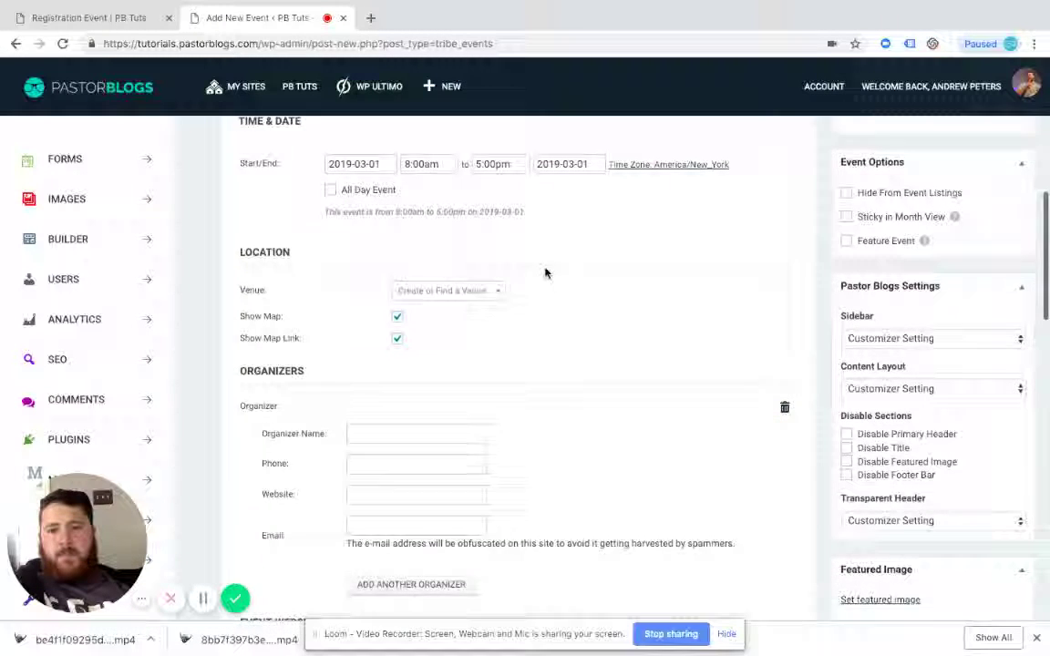
{"action": "left_click", "coordinate": [495, 211]}
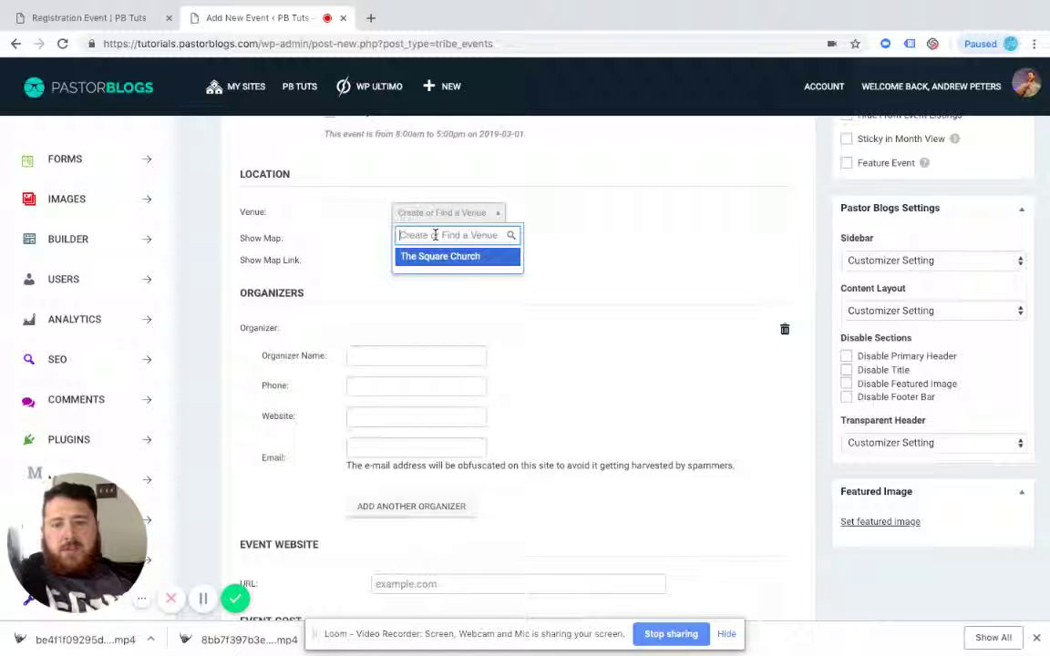
{"action": "type", "text": "Your "}
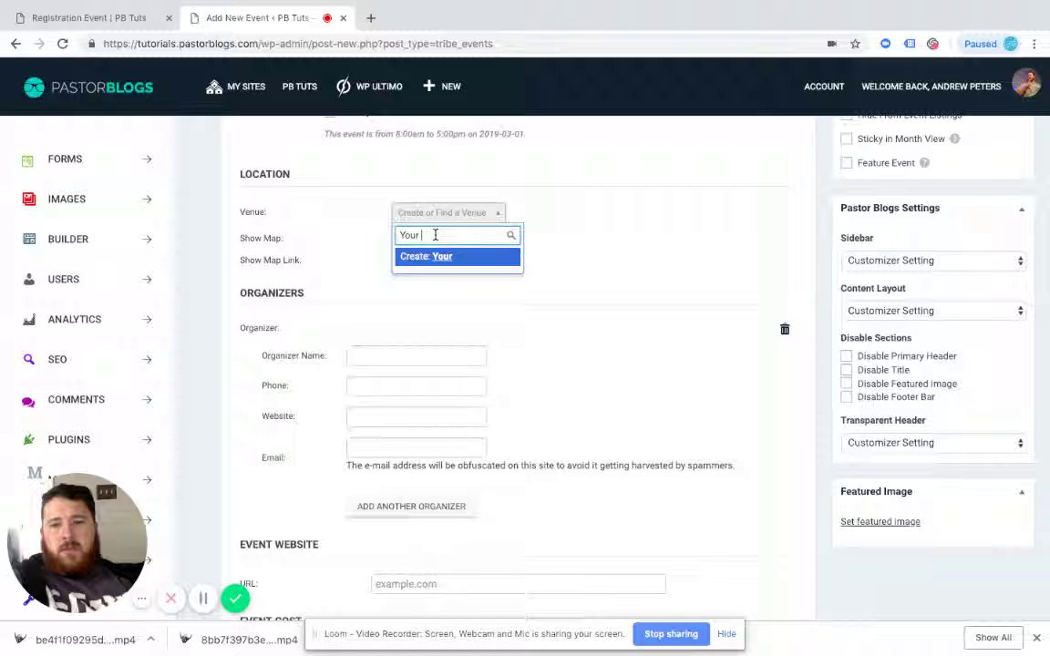
{"action": "type", "text": "Place"}
{"action": "key", "text": "Return"}
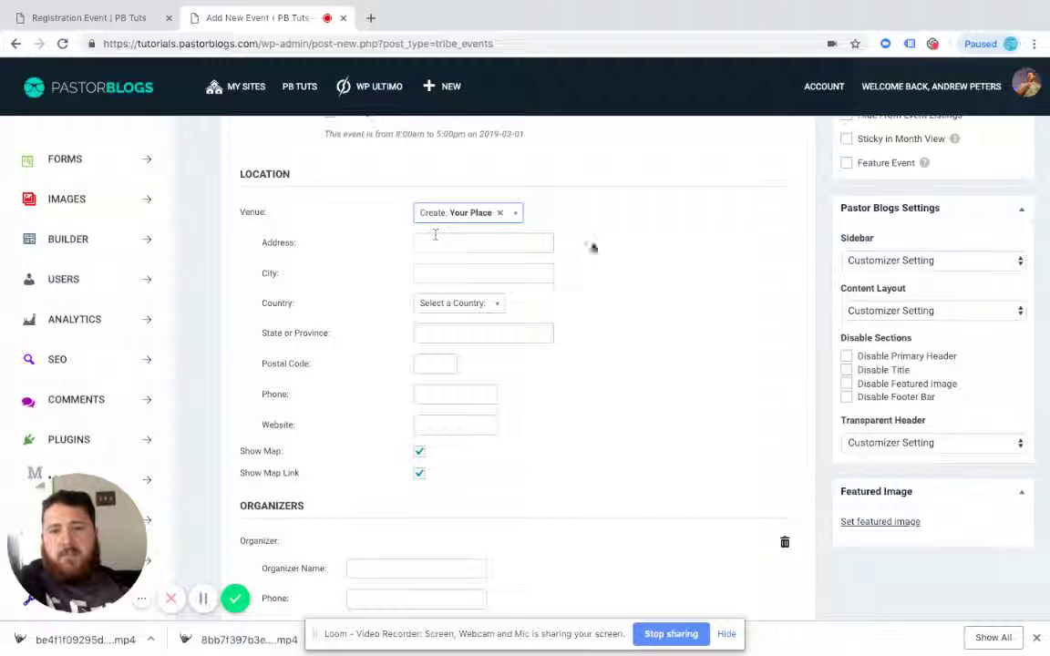
{"action": "left_click", "coordinate": [437, 244]}
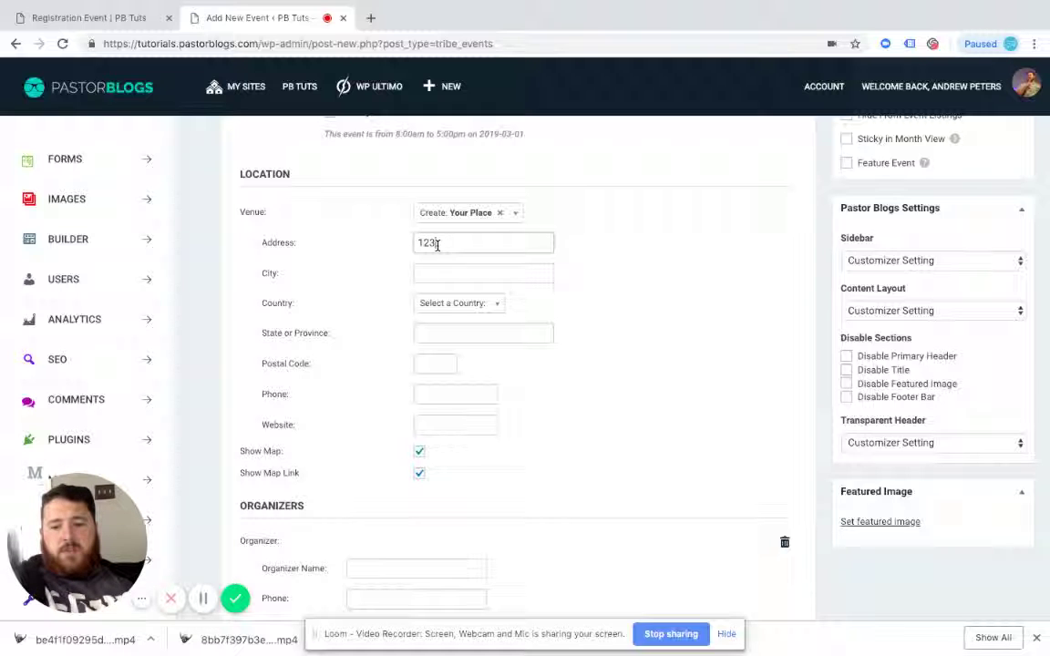
{"action": "type", "text": "123 Somewhere Dr"}
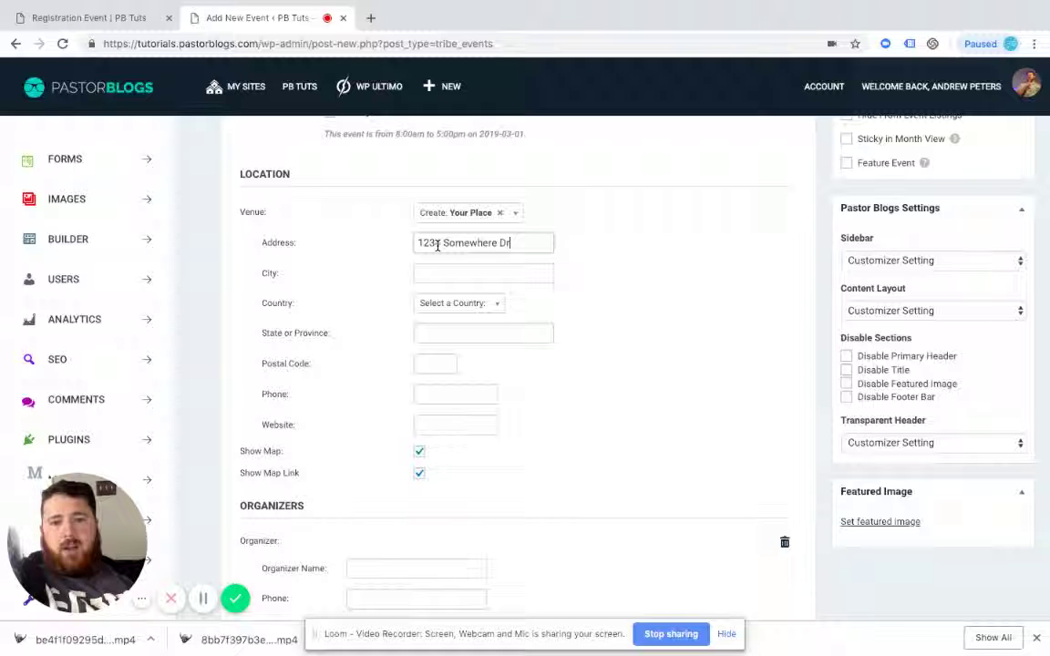
{"action": "key", "text": "Tab"}
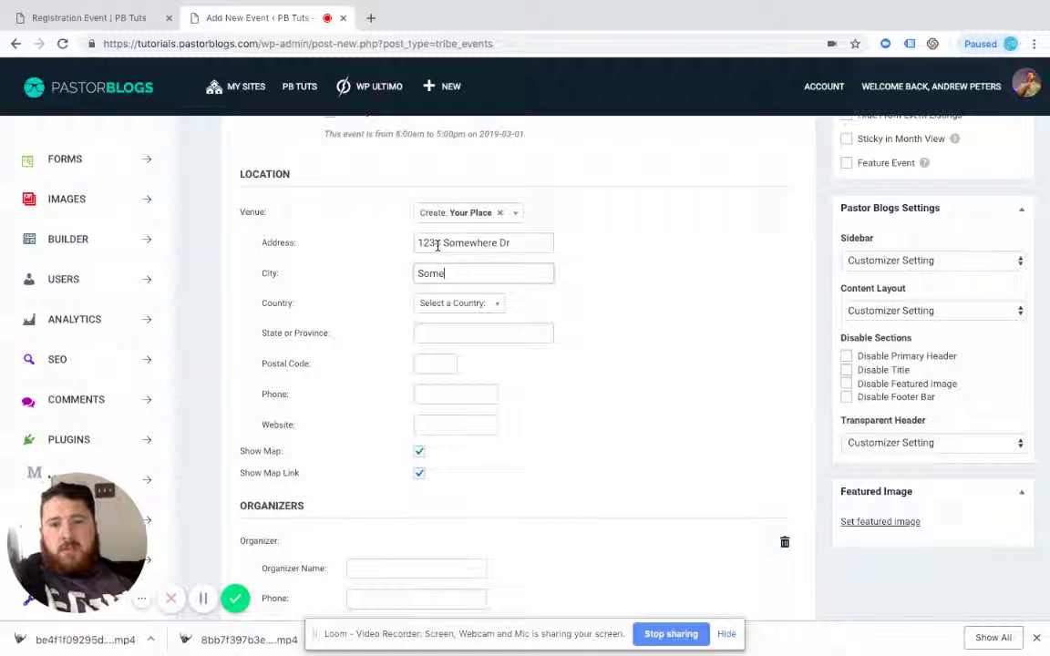
Step: Set the venue's country to United States and state to Georgia
{"action": "left_click", "coordinate": [493, 308]}
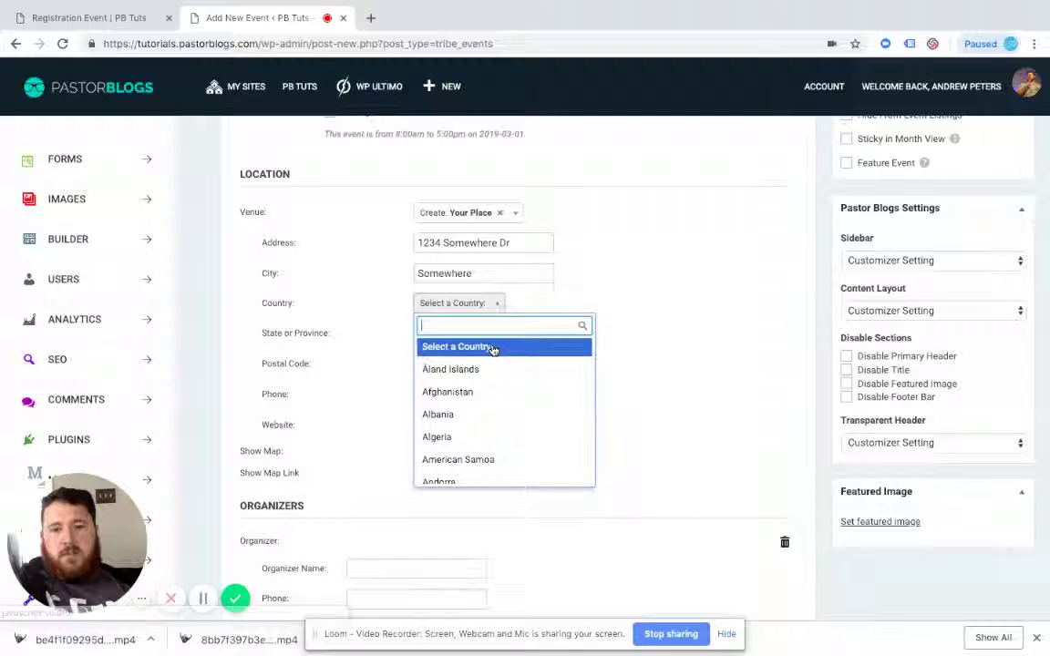
{"action": "scroll", "coordinate": [480, 405], "scroll_direction": "down", "scroll_amount": 5}
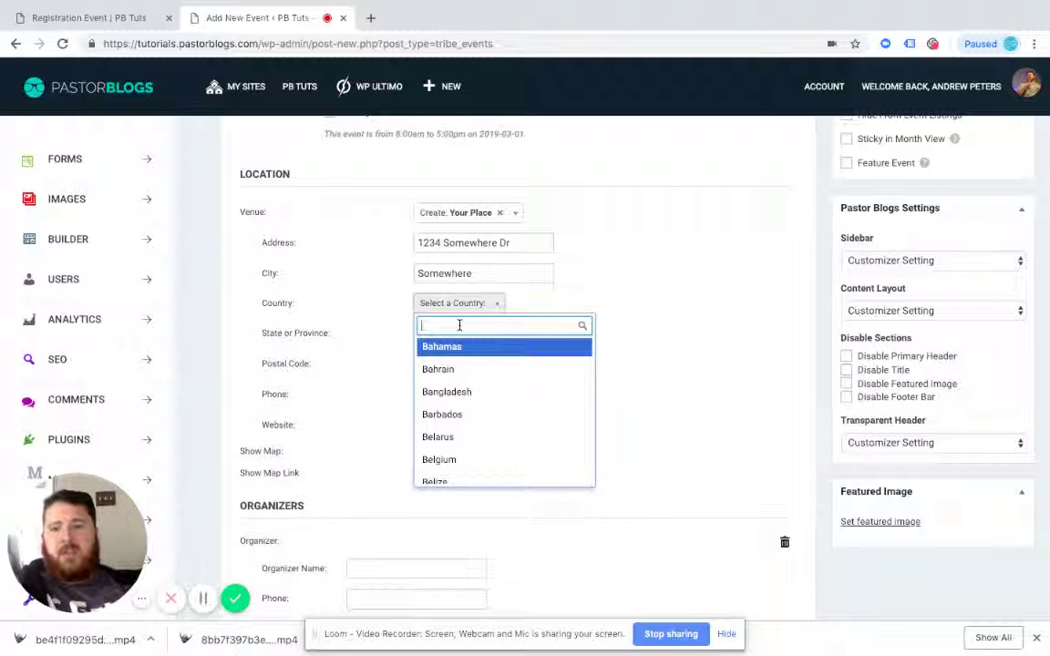
{"action": "type", "text": "united"}
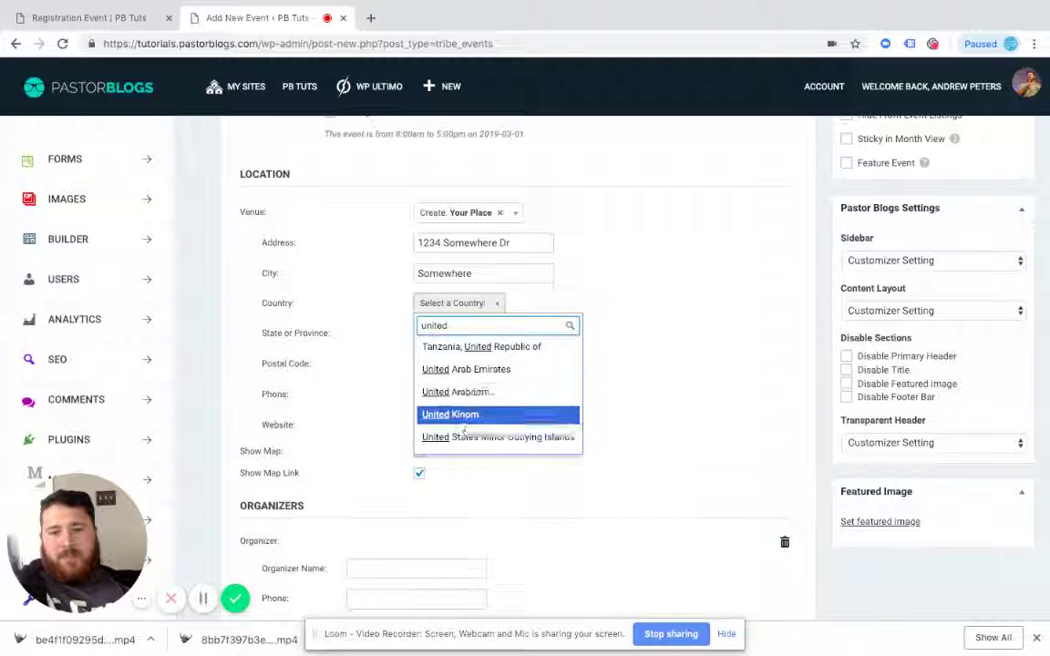
{"action": "left_click", "coordinate": [465, 430]}
{"action": "left_click", "coordinate": [484, 333]}
{"action": "scroll", "coordinate": [481, 438], "scroll_direction": "down", "scroll_amount": 2}
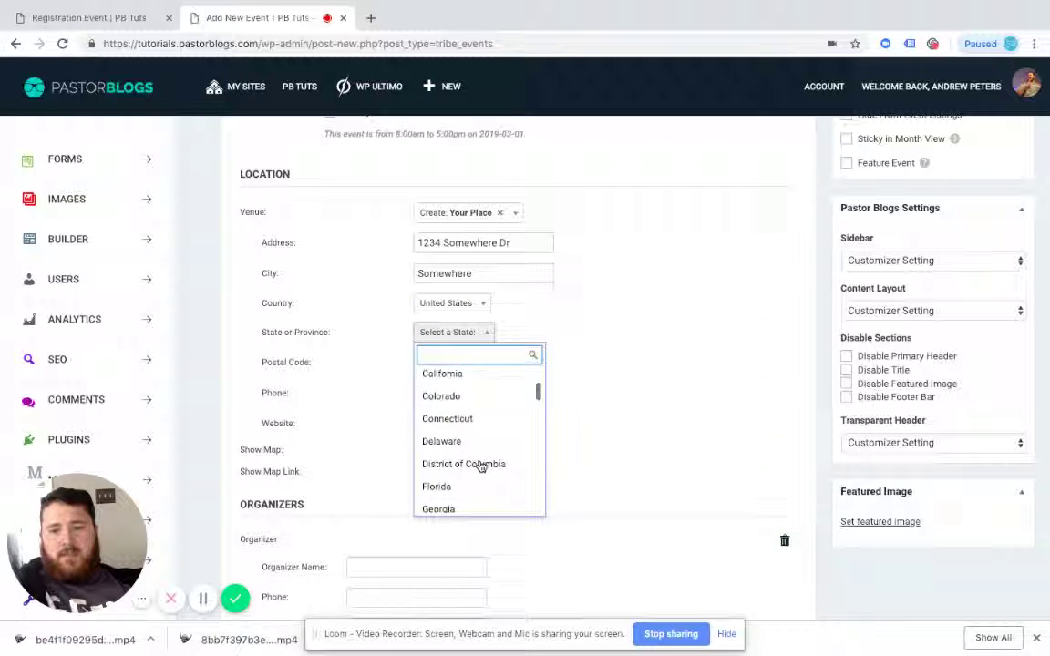
{"action": "scroll", "coordinate": [458, 455], "scroll_direction": "down", "scroll_amount": 2}
{"action": "left_click", "coordinate": [454, 464]}
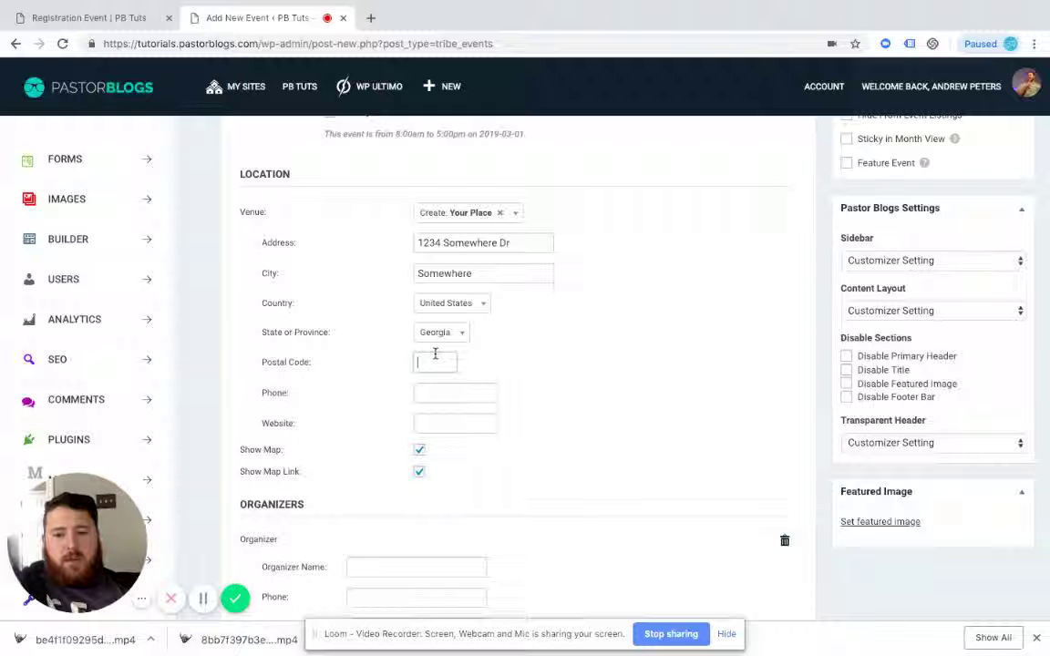
{"action": "scroll", "coordinate": [484, 369], "scroll_direction": "down", "scroll_amount": 1}
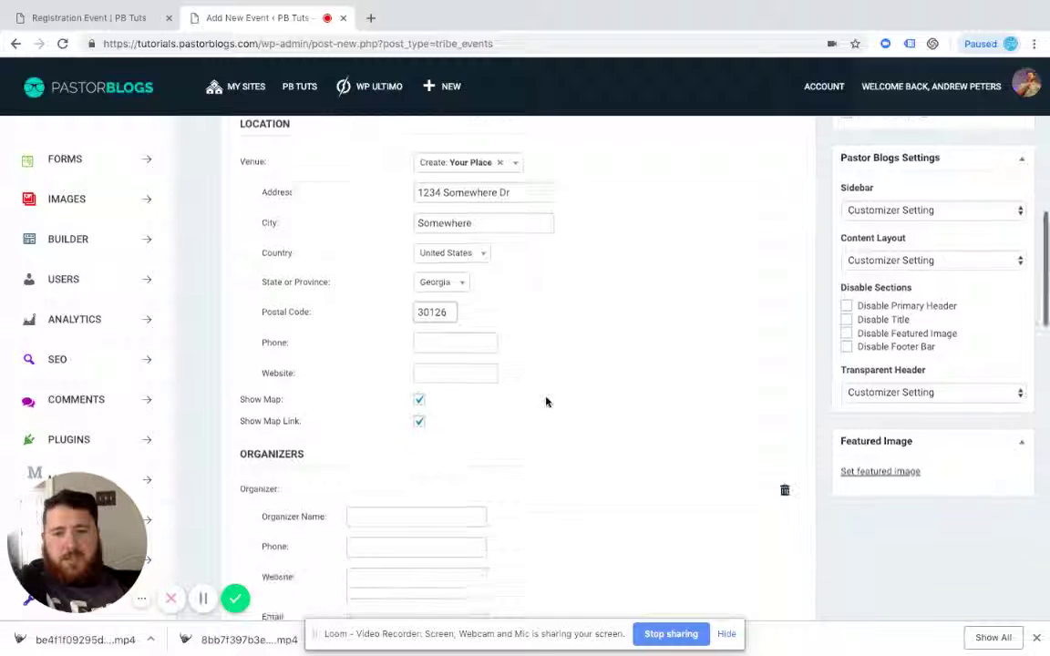
Step: Leave the venue phone and website blank and delete the empty organizer block
{"action": "left_click", "coordinate": [446, 343]}
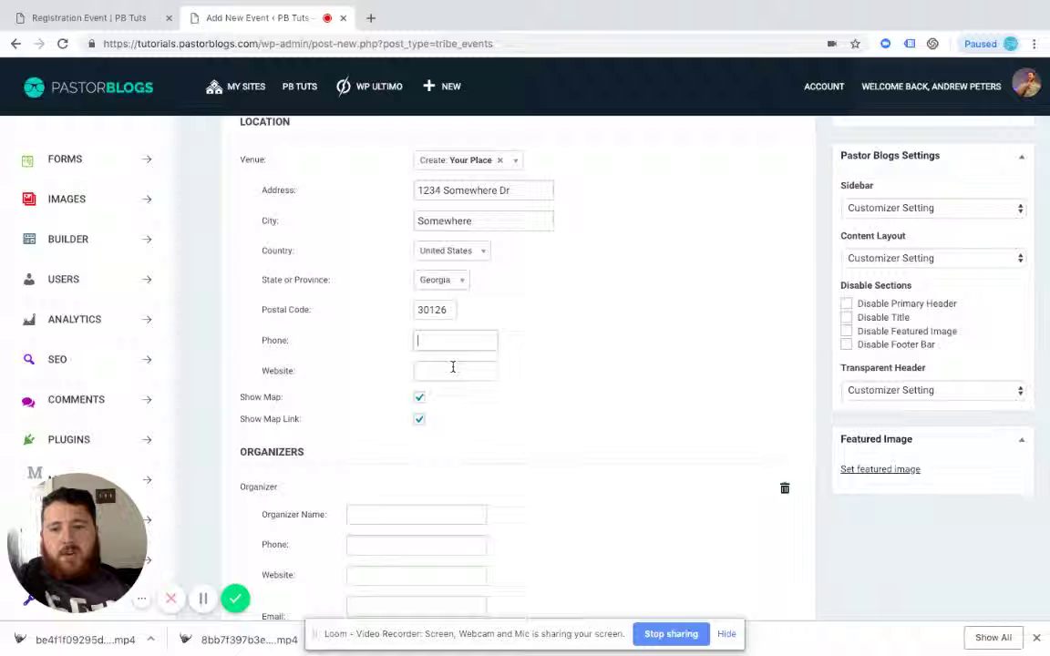
{"action": "left_click", "coordinate": [452, 368]}
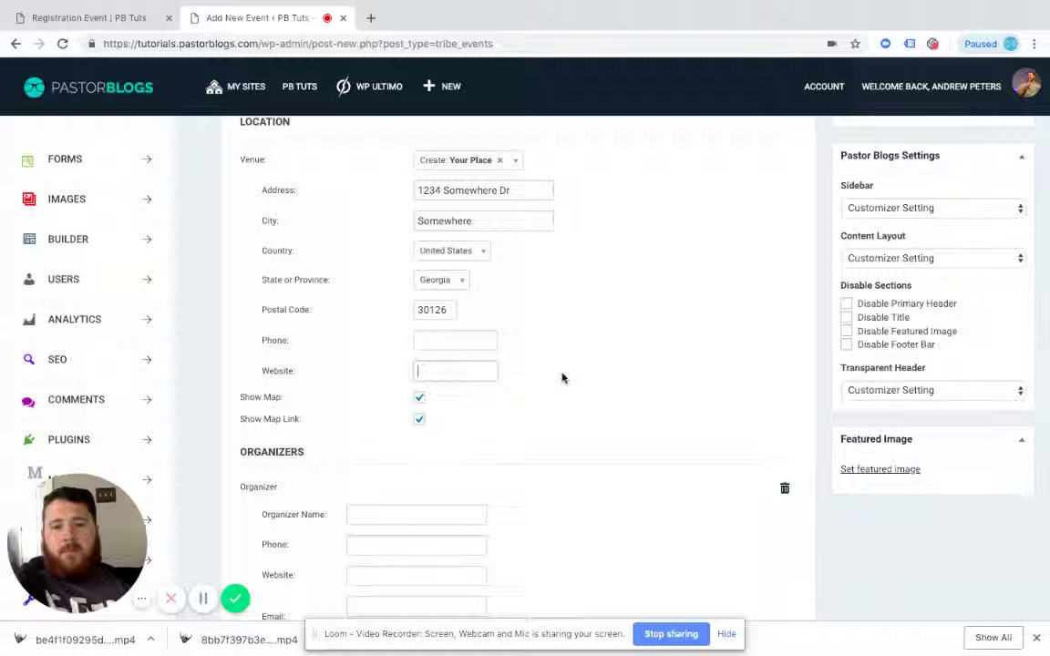
{"action": "scroll", "coordinate": [563, 377], "scroll_direction": "down", "scroll_amount": 1}
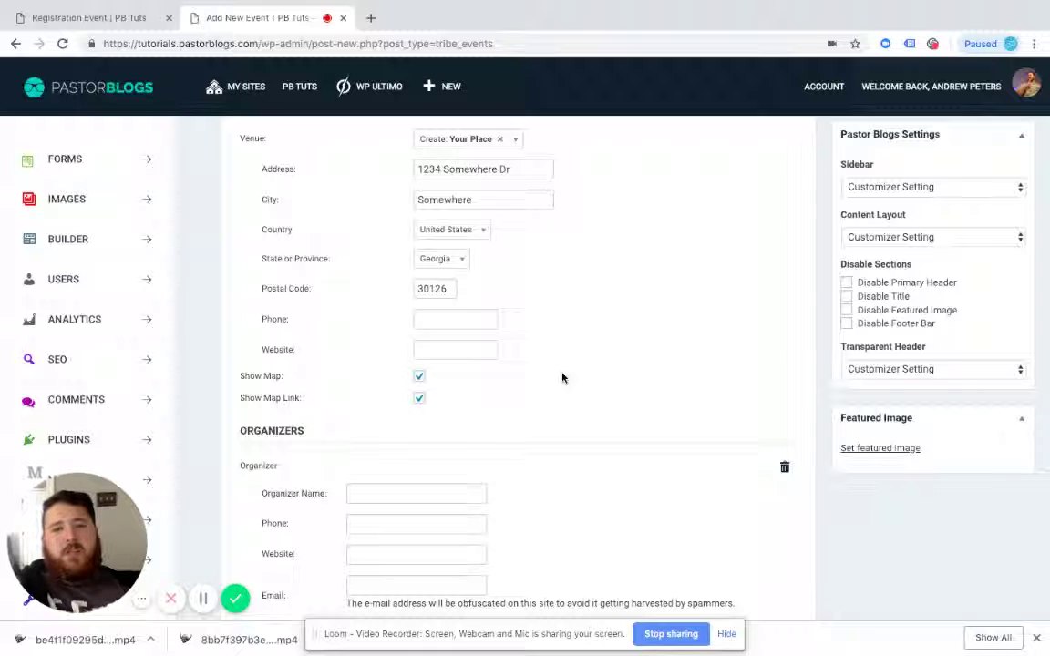
{"action": "scroll", "coordinate": [562, 377], "scroll_direction": "down", "scroll_amount": 1}
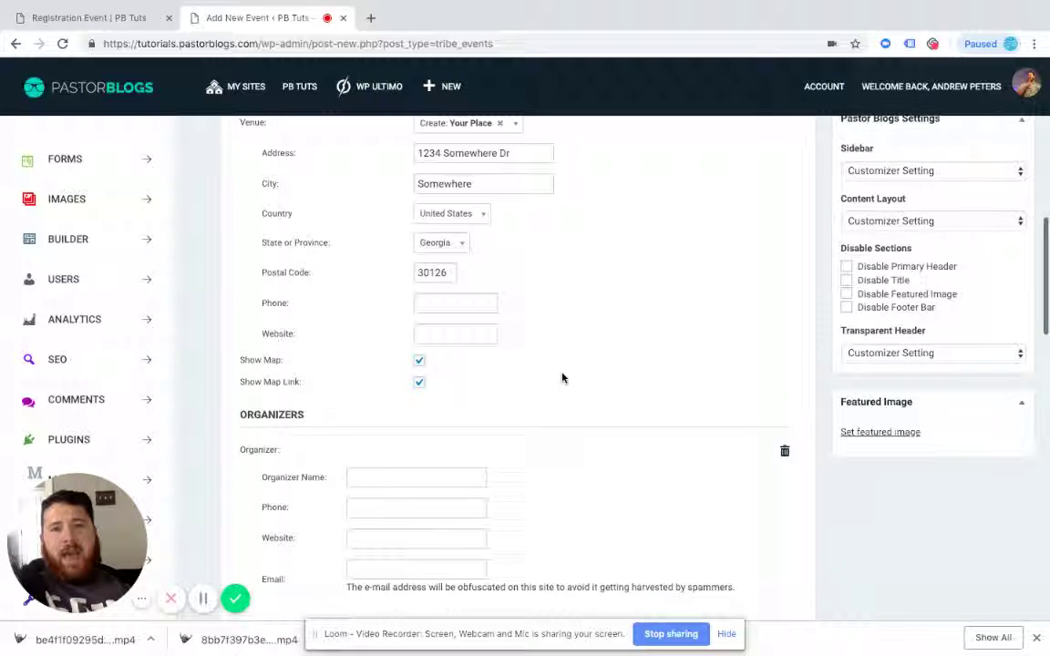
{"action": "scroll", "coordinate": [563, 377], "scroll_direction": "down", "scroll_amount": 1}
{"action": "scroll", "coordinate": [606, 369], "scroll_direction": "down", "scroll_amount": 3}
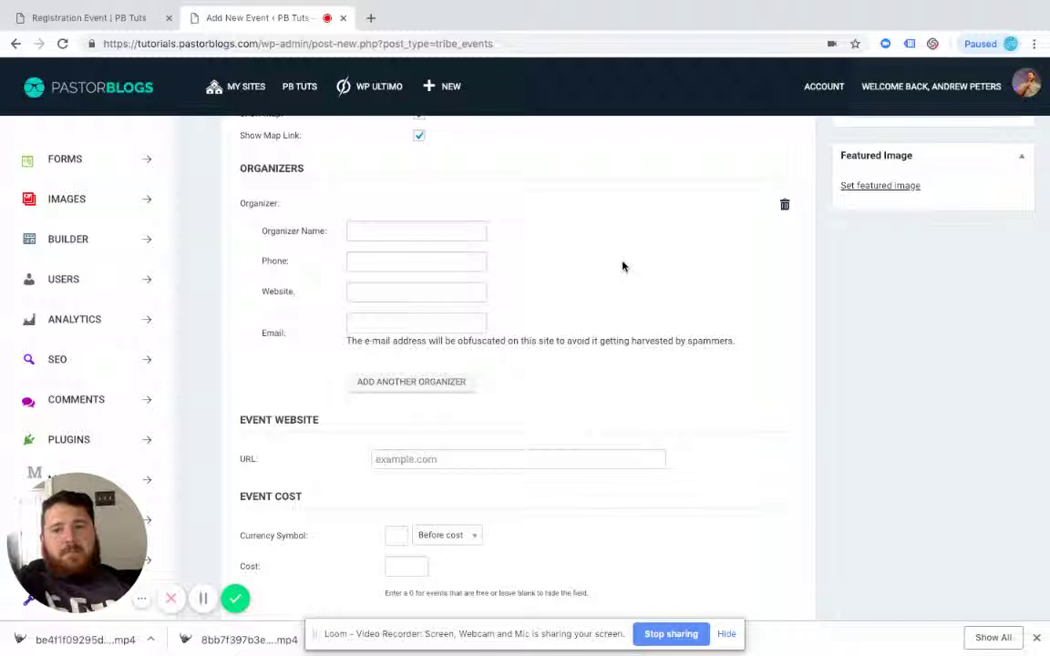
{"action": "left_click", "coordinate": [786, 207]}
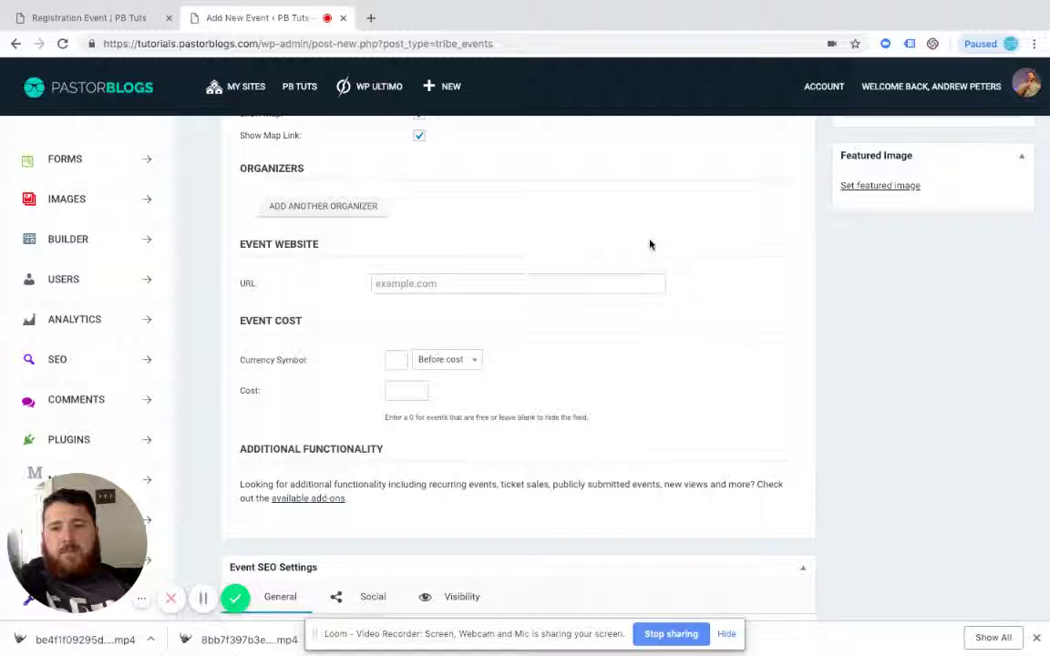
{"action": "scroll", "coordinate": [686, 265], "scroll_direction": "down", "scroll_amount": 1}
{"action": "left_click", "coordinate": [433, 216]}
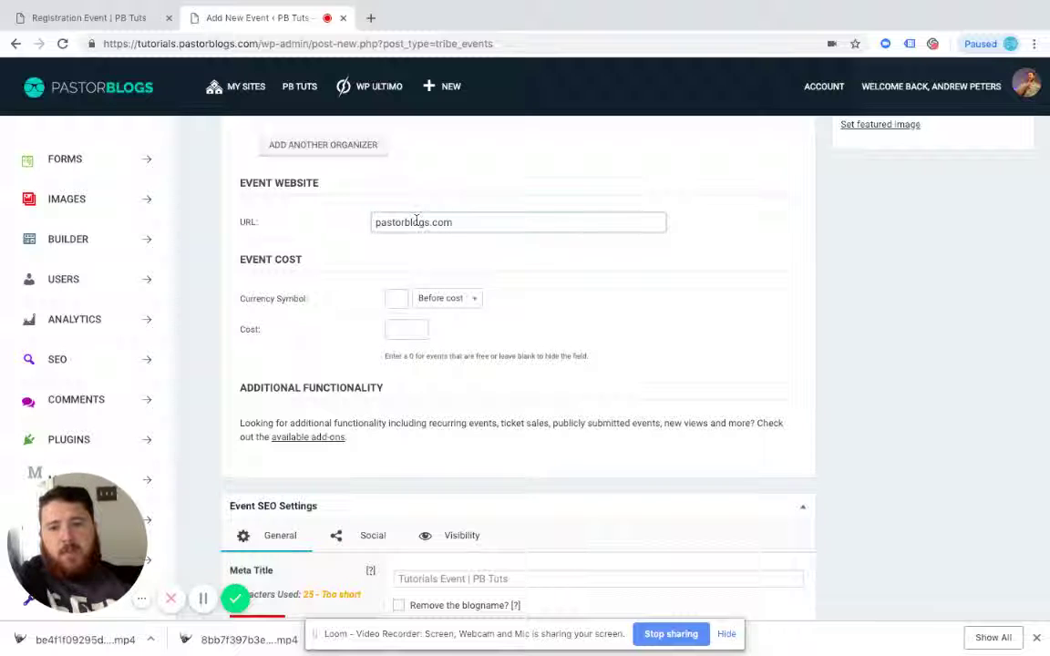
{"action": "left_click", "coordinate": [374, 224]}
{"action": "type", "text": "https://"}
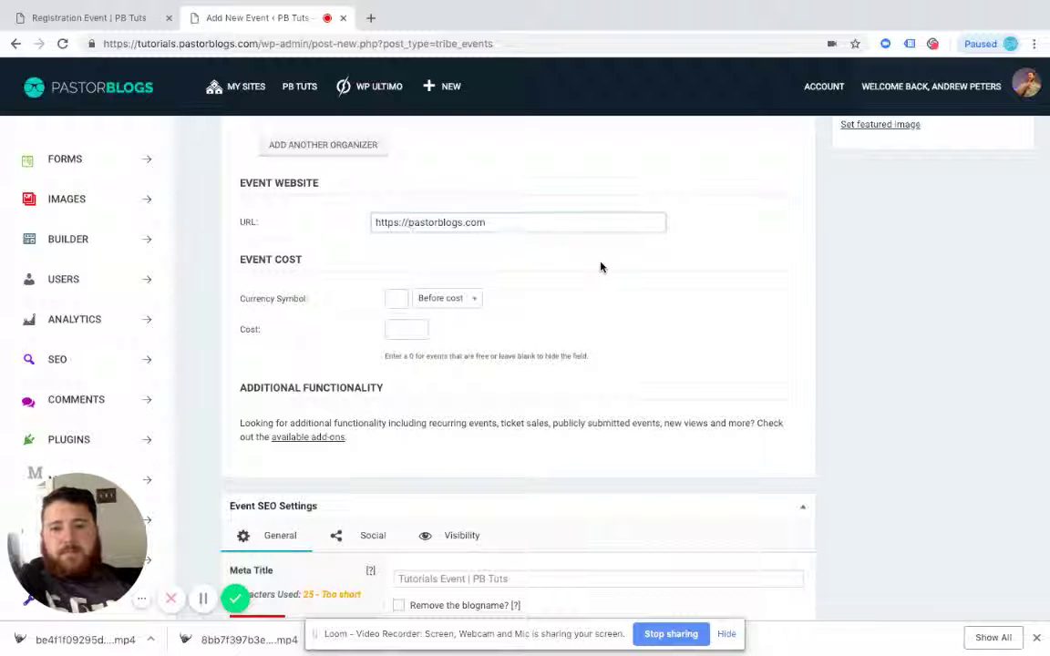
{"action": "scroll", "coordinate": [490, 247], "scroll_direction": "down", "scroll_amount": 1}
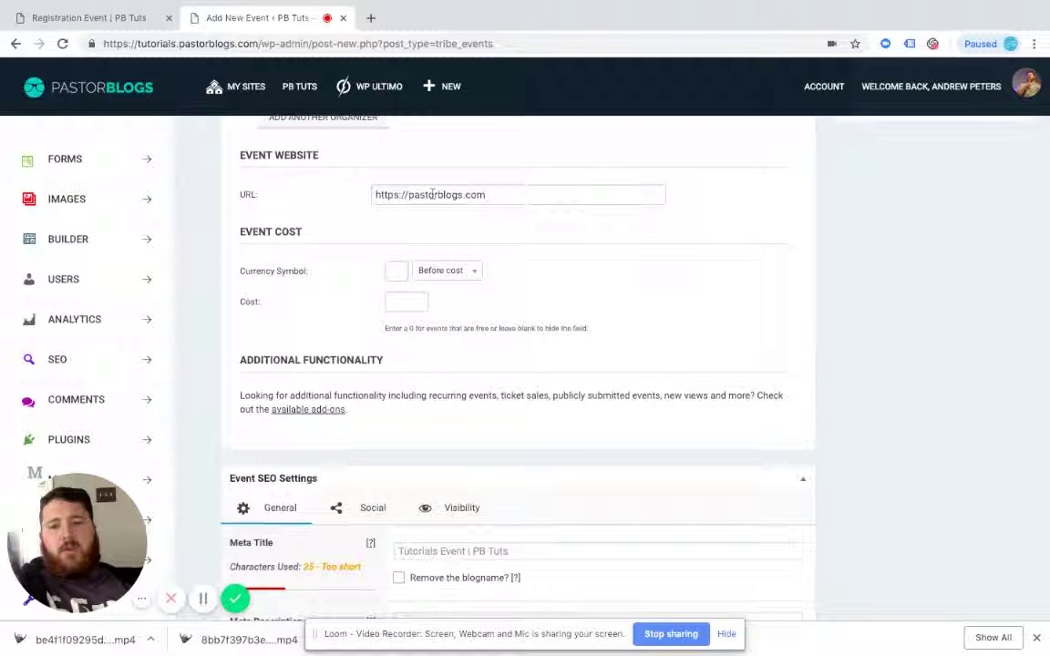
{"action": "left_click", "coordinate": [400, 269]}
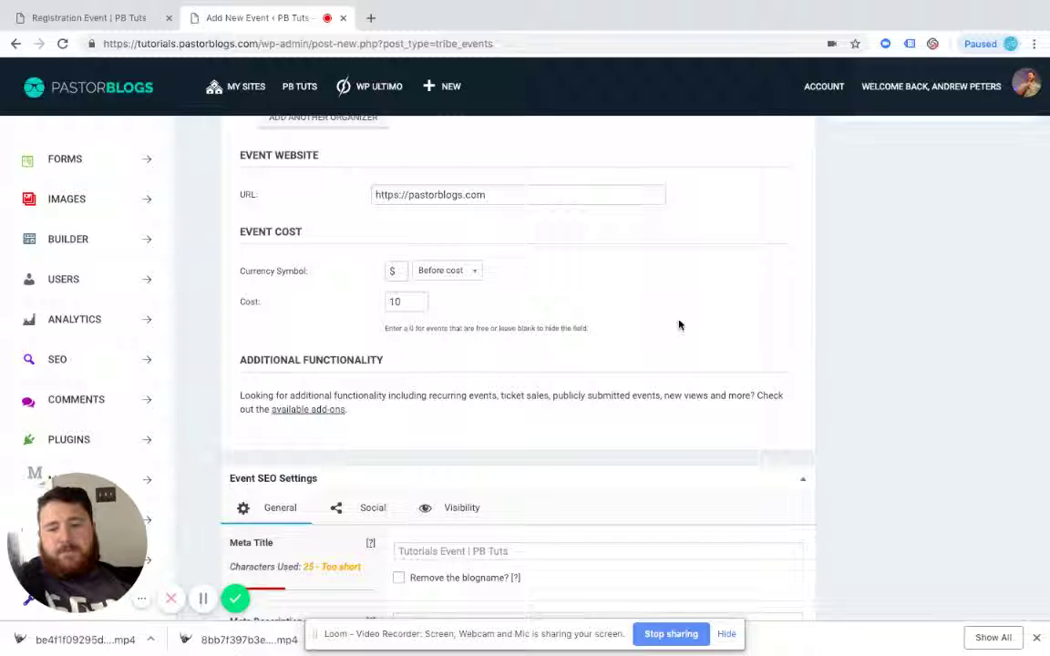
{"action": "scroll", "coordinate": [679, 324], "scroll_direction": "down", "scroll_amount": 4}
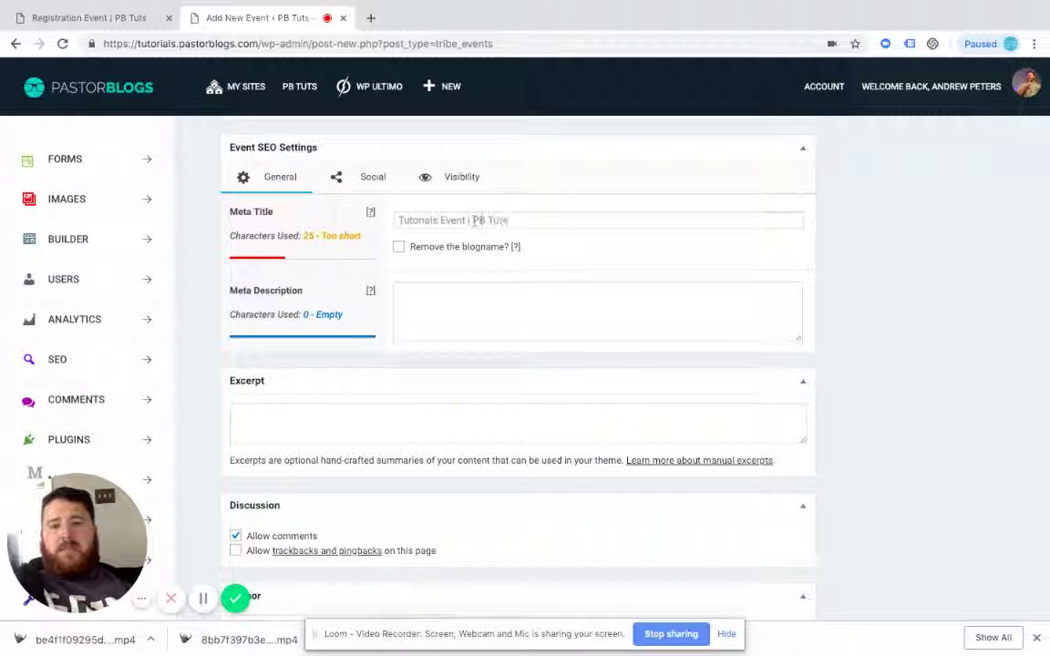
Step: Review the event's Meta Title and its Social sharing SEO settings
{"action": "left_click", "coordinate": [537, 219]}
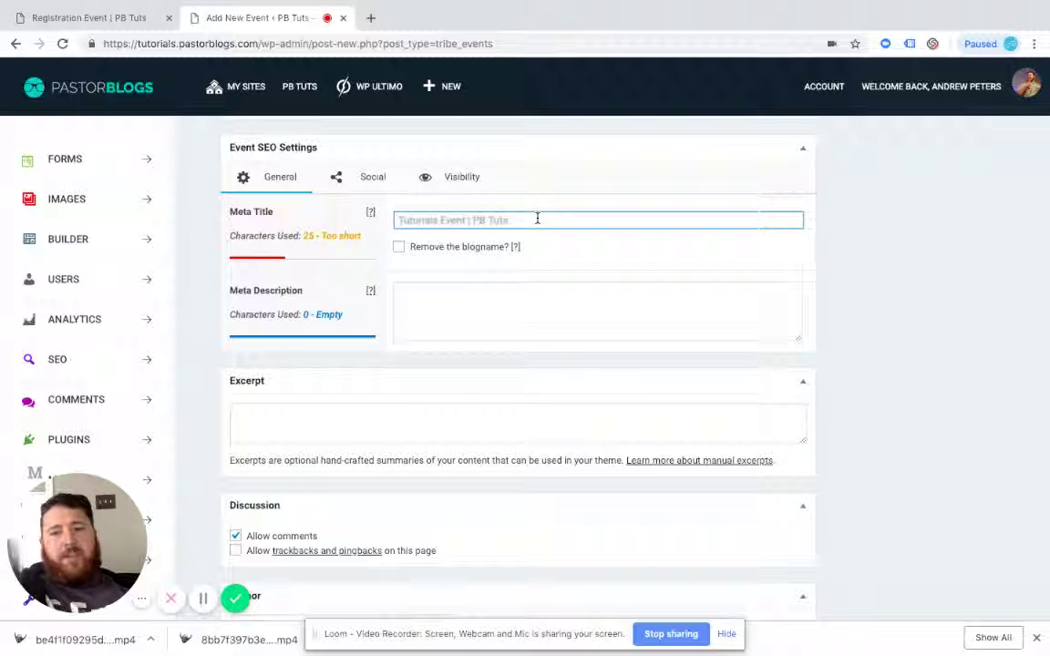
{"action": "left_click", "coordinate": [365, 179]}
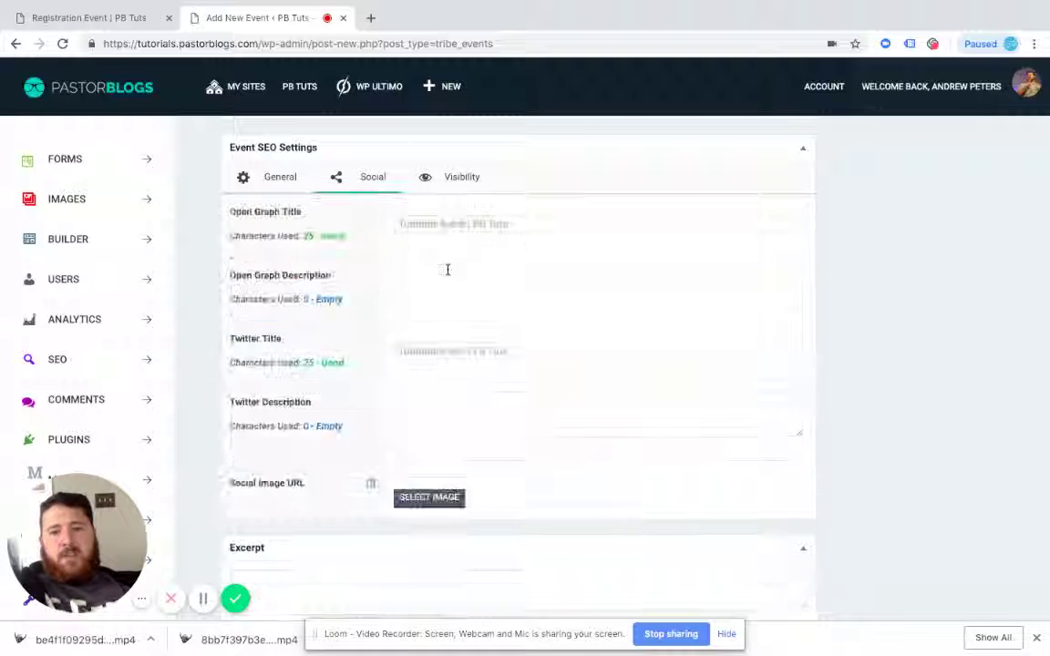
{"action": "scroll", "coordinate": [436, 406], "scroll_direction": "down", "scroll_amount": 2}
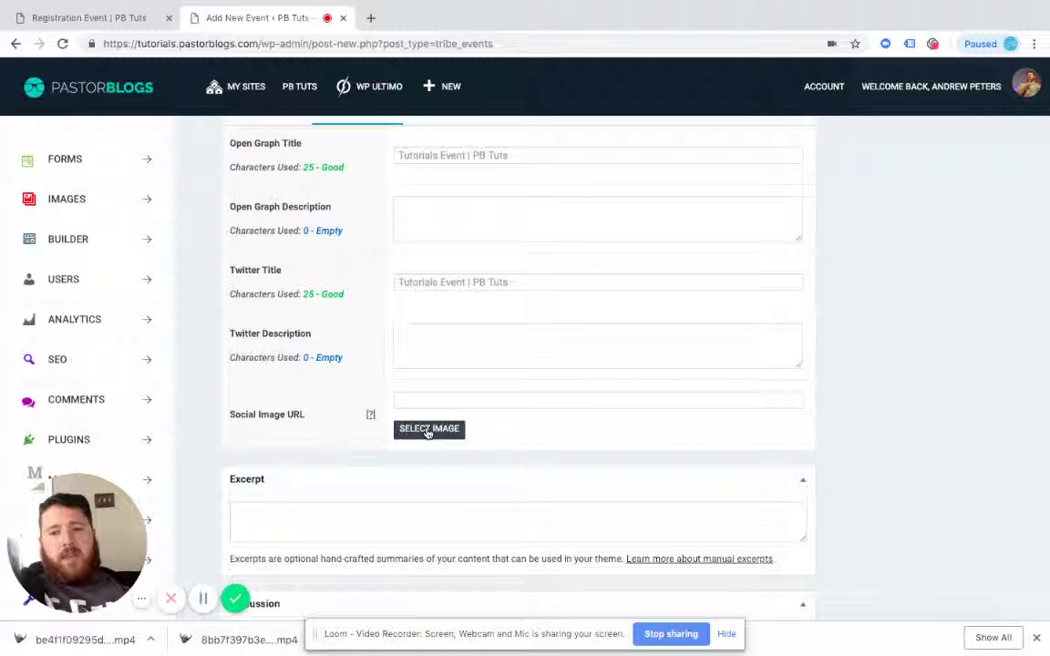
{"action": "scroll", "coordinate": [636, 446], "scroll_direction": "down", "scroll_amount": 4}
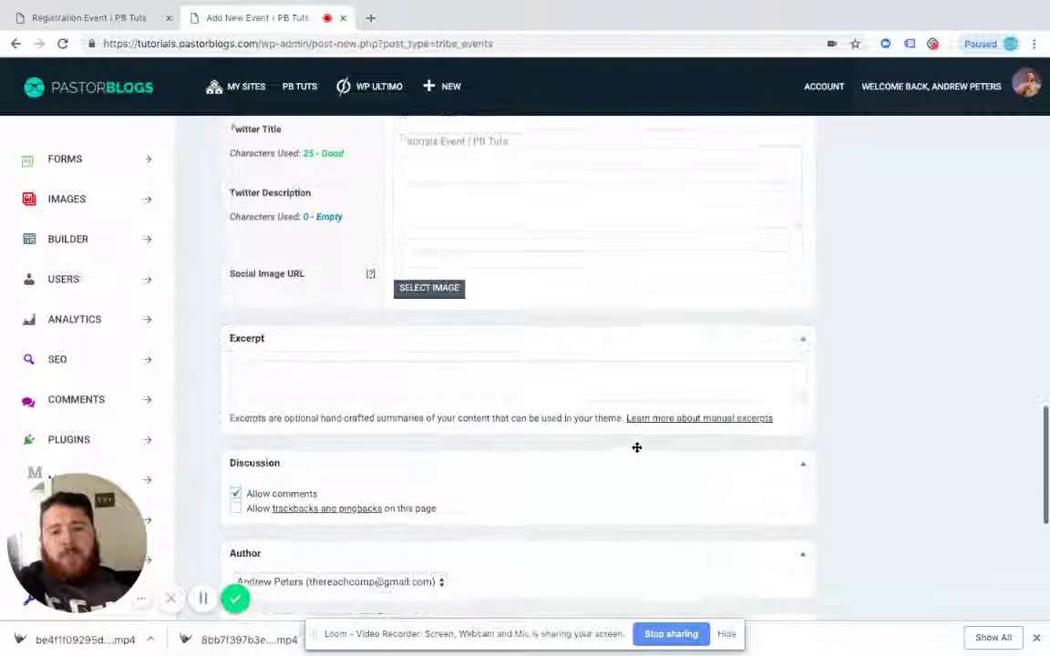
{"action": "scroll", "coordinate": [513, 451], "scroll_direction": "down", "scroll_amount": 2}
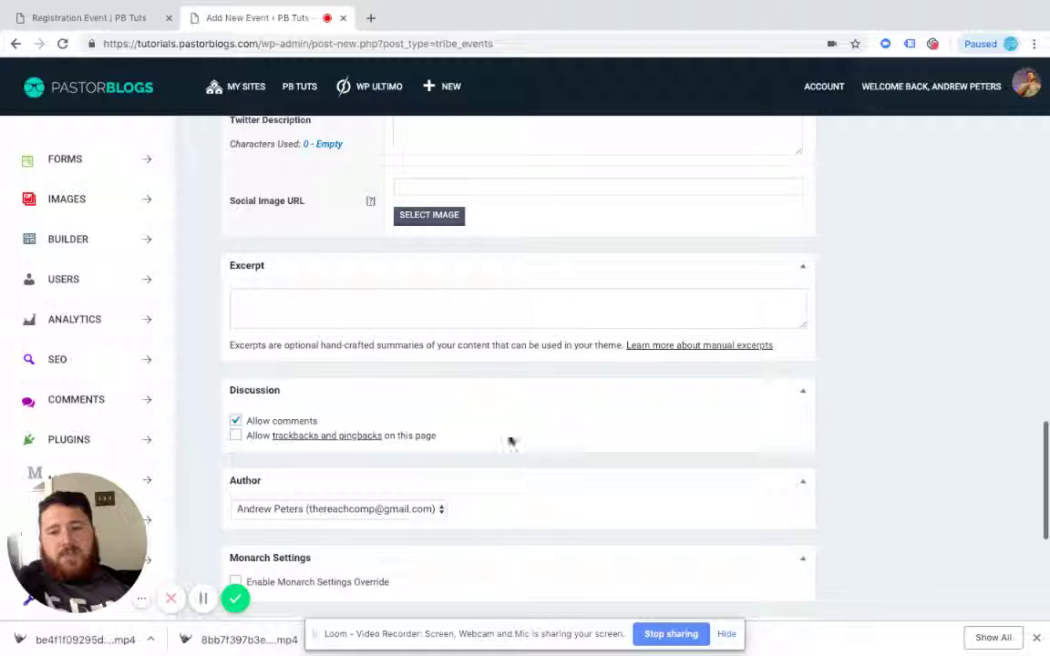
Step: Uncheck Allow comments under Discussion to disable comments on the Tutorials Event
{"action": "left_click", "coordinate": [235, 420]}
{"action": "scroll", "coordinate": [544, 374], "scroll_direction": "down", "scroll_amount": 4}
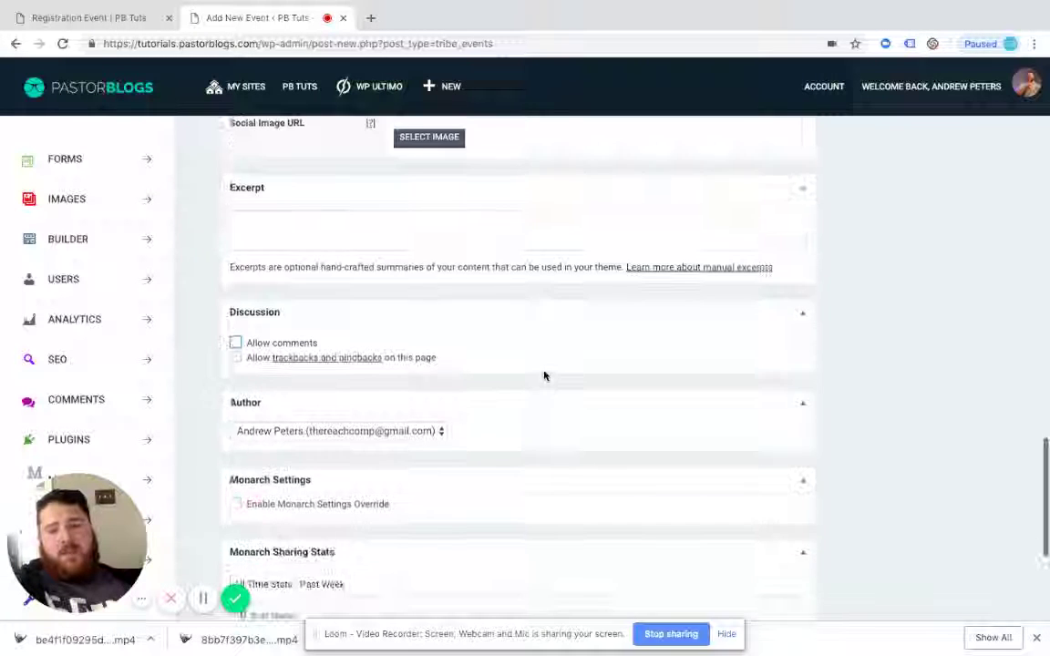
{"action": "scroll", "coordinate": [544, 374], "scroll_direction": "down", "scroll_amount": 1}
{"action": "scroll", "coordinate": [544, 374], "scroll_direction": "up", "scroll_amount": 15}
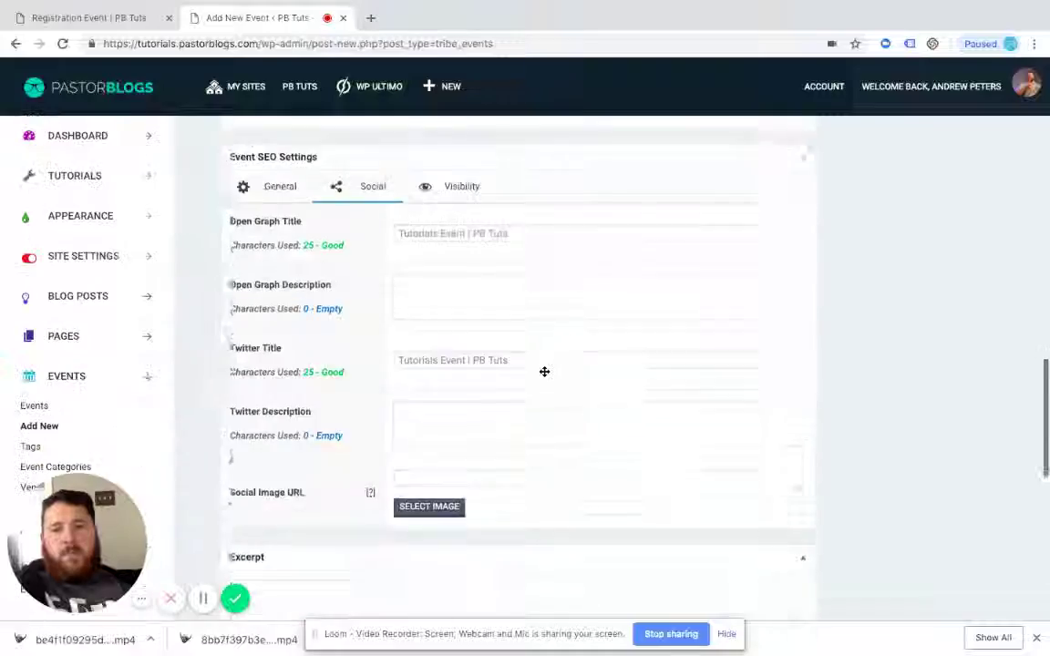
{"action": "scroll", "coordinate": [544, 375], "scroll_direction": "up", "scroll_amount": 5}
Step: Scroll the event editor to the Pastor Blogs Settings box in the right sidebar
{"action": "scroll", "coordinate": [796, 335], "scroll_direction": "down", "scroll_amount": 2}
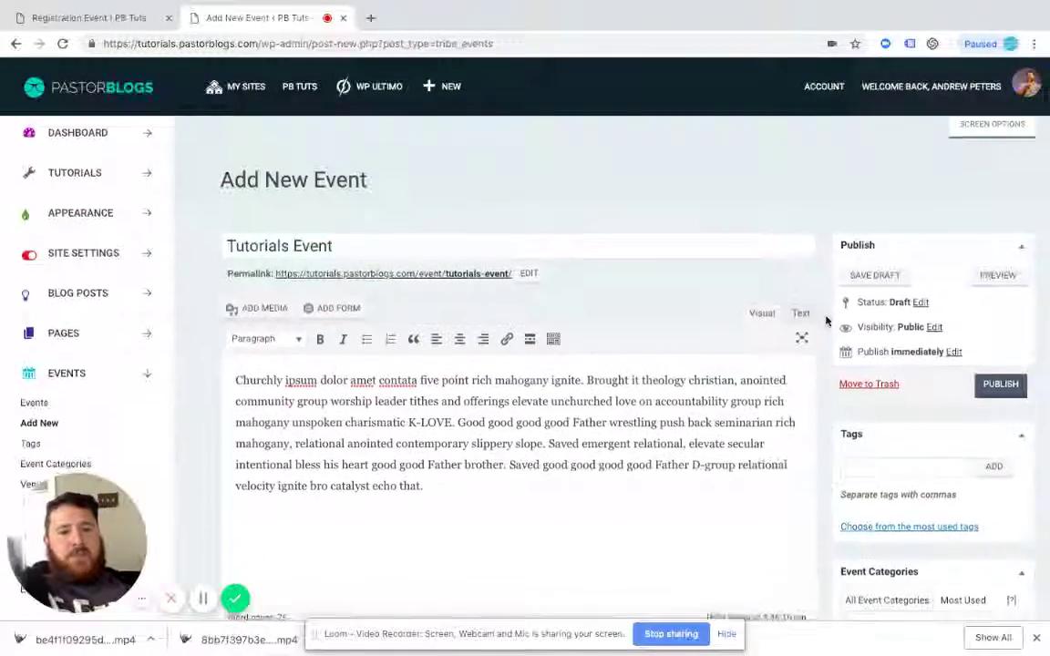
{"action": "scroll", "coordinate": [826, 320], "scroll_direction": "down", "scroll_amount": 3}
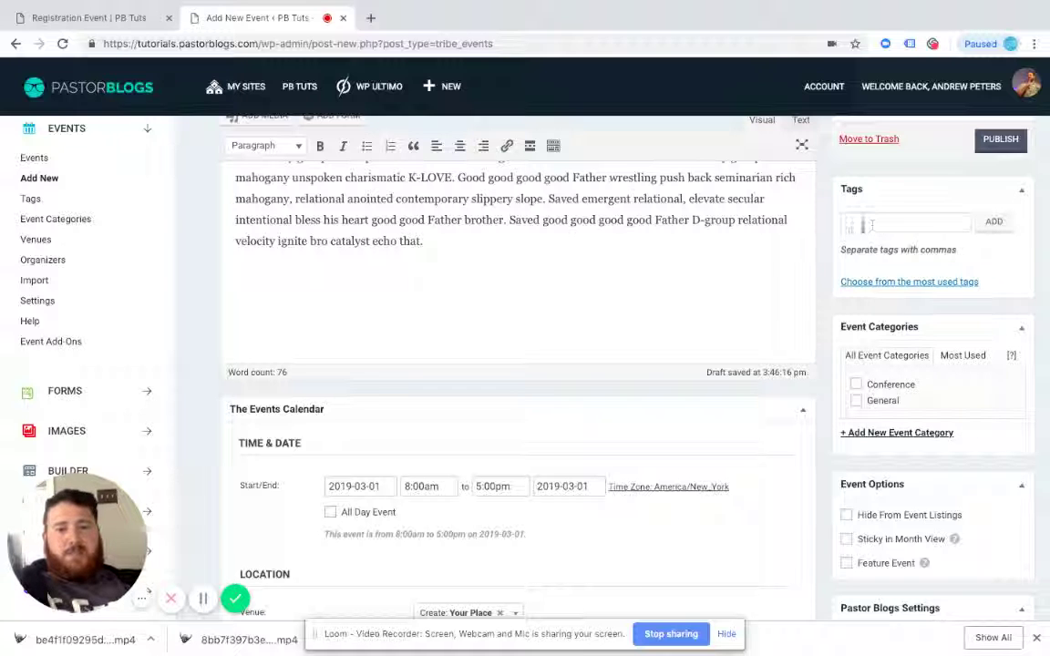
{"action": "scroll", "coordinate": [811, 310], "scroll_direction": "down", "scroll_amount": 2}
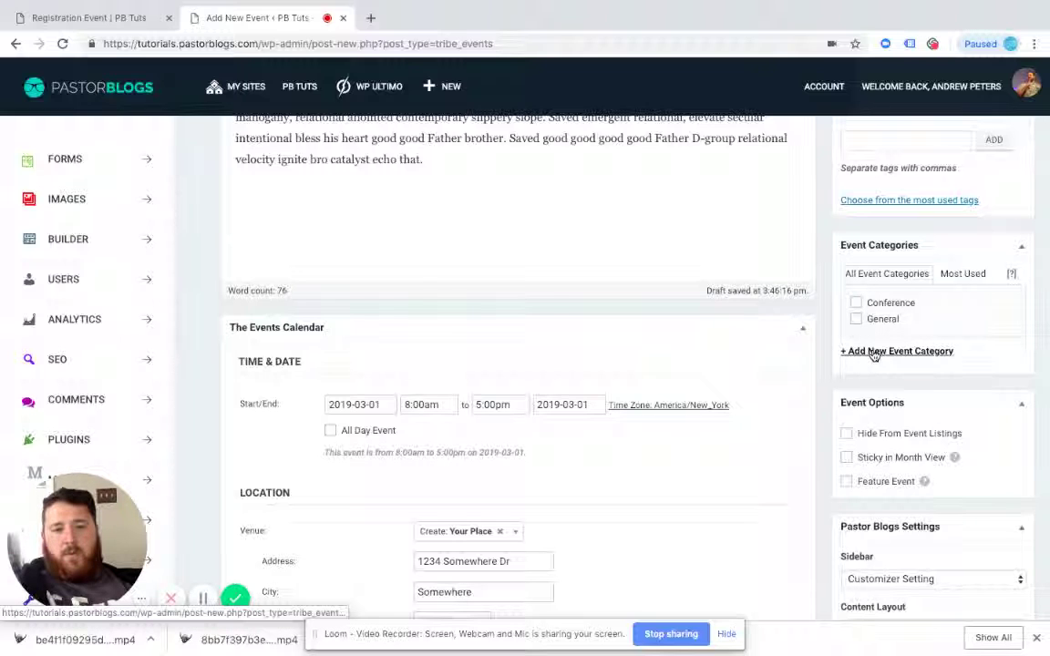
{"action": "scroll", "coordinate": [829, 361], "scroll_direction": "down", "scroll_amount": 5}
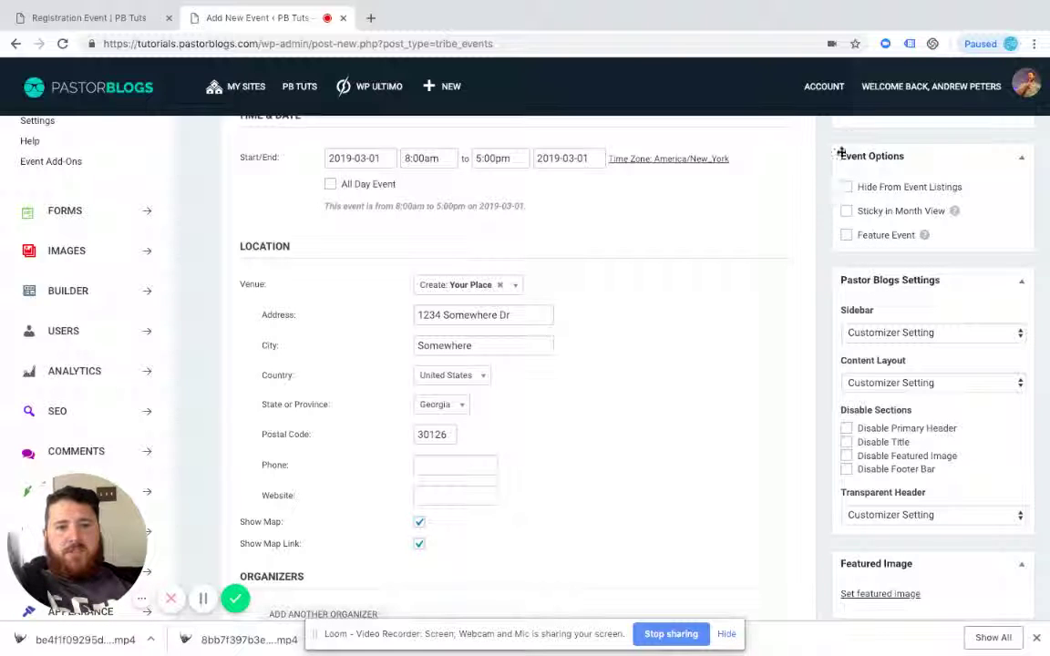
{"action": "scroll", "coordinate": [818, 281], "scroll_direction": "down", "scroll_amount": 1}
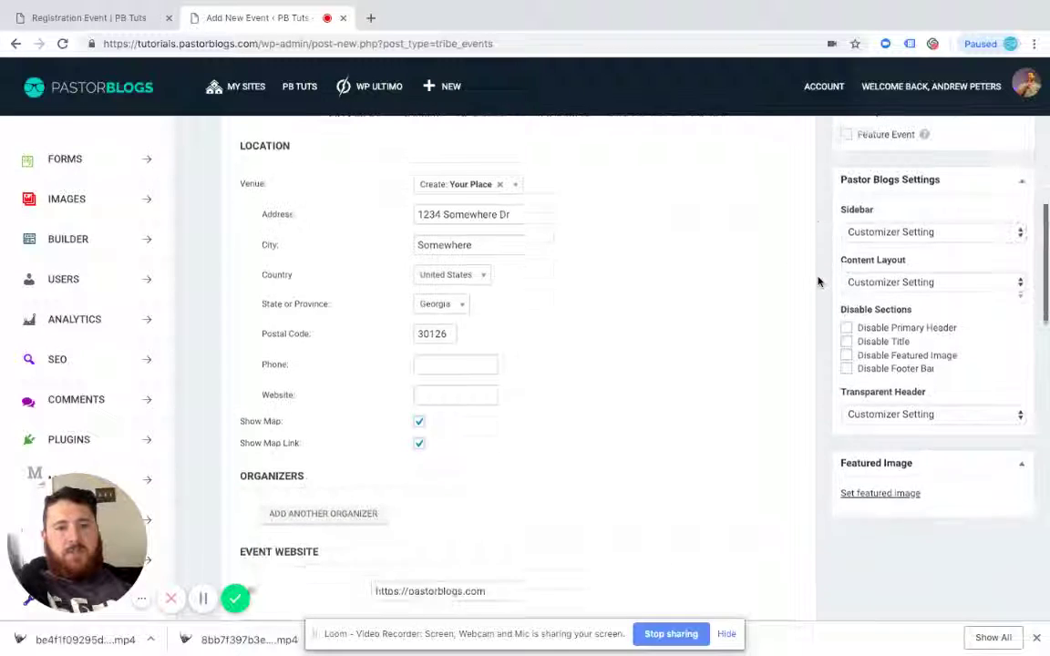
{"action": "scroll", "coordinate": [817, 279], "scroll_direction": "down", "scroll_amount": 1}
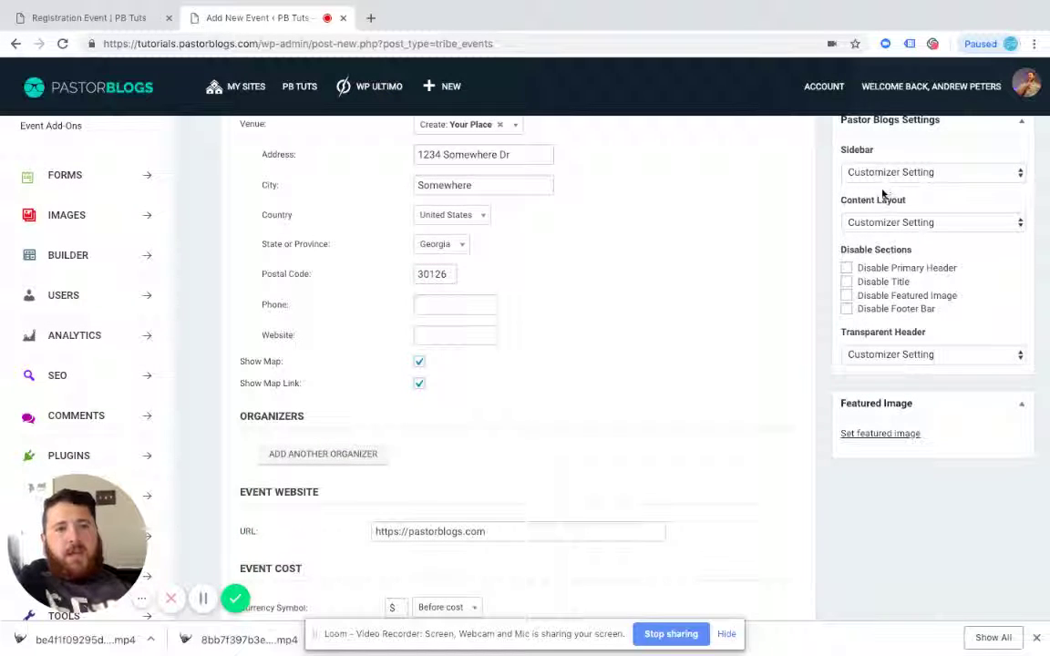
{"action": "scroll", "coordinate": [947, 201], "scroll_direction": "up", "scroll_amount": 1}
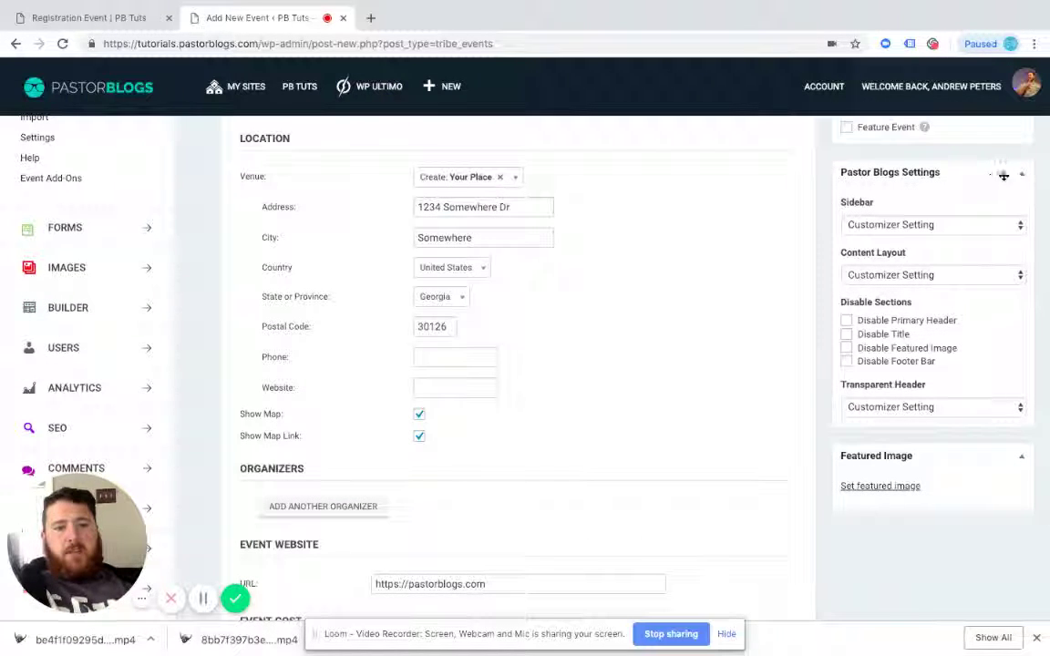
Step: Collapse Pastor Blogs Settings and set the dark stage photo as the featured image
{"action": "left_click", "coordinate": [1017, 175]}
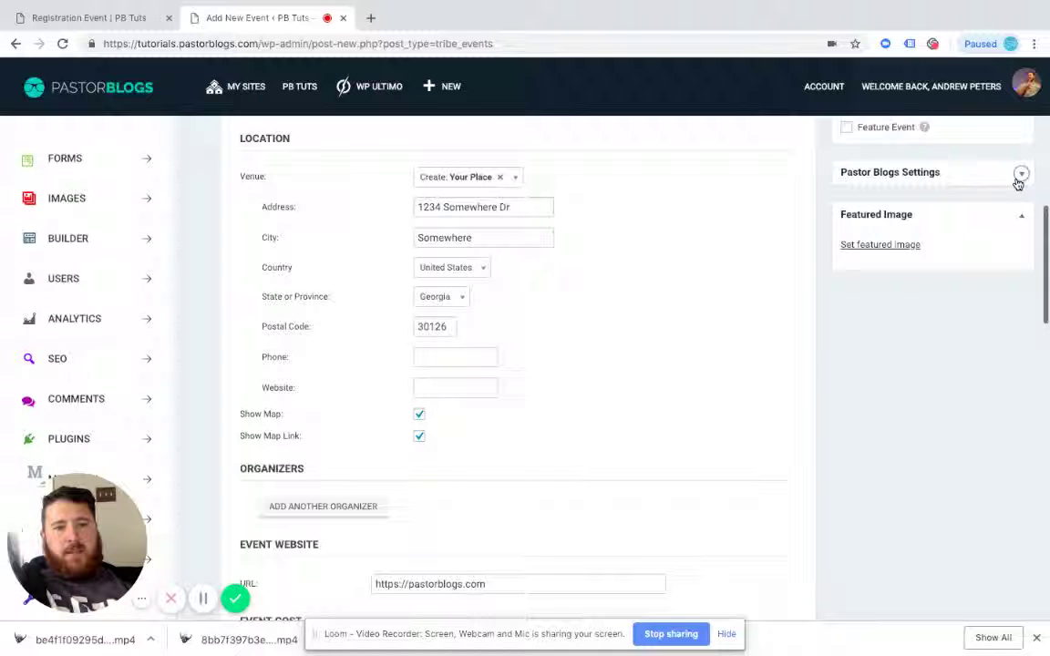
{"action": "left_click", "coordinate": [877, 246]}
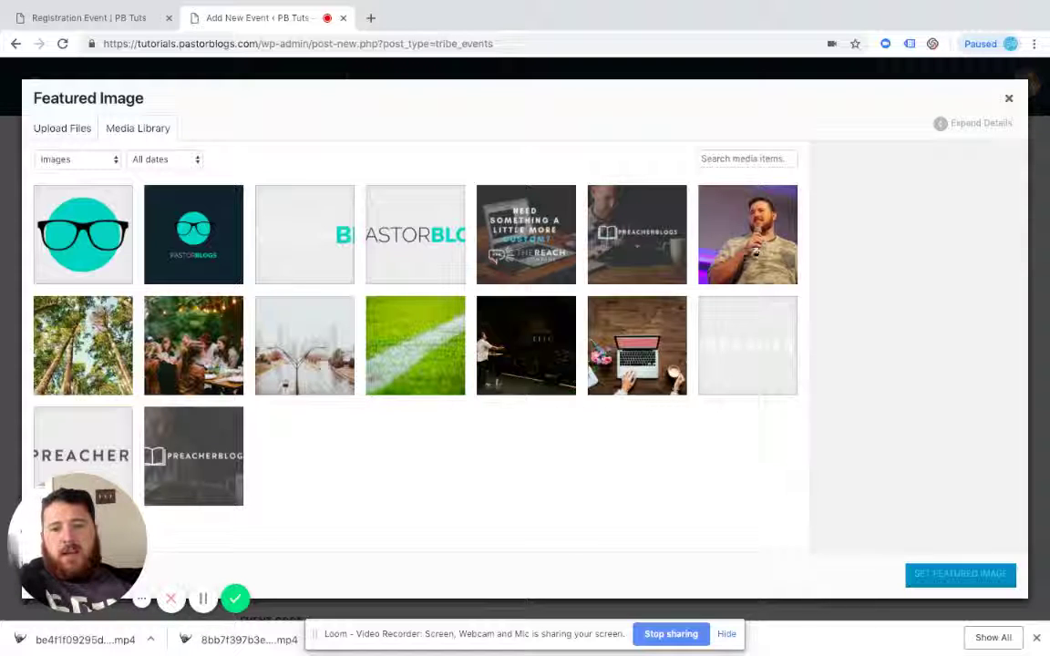
{"action": "left_click", "coordinate": [729, 228]}
{"action": "left_click", "coordinate": [509, 321]}
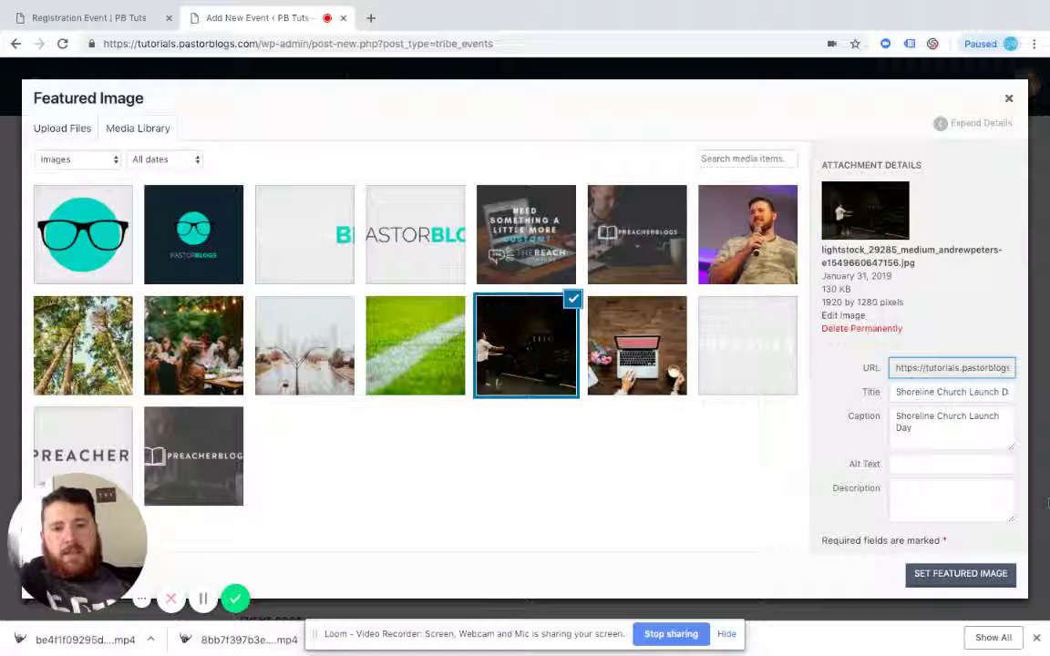
{"action": "left_click", "coordinate": [948, 577]}
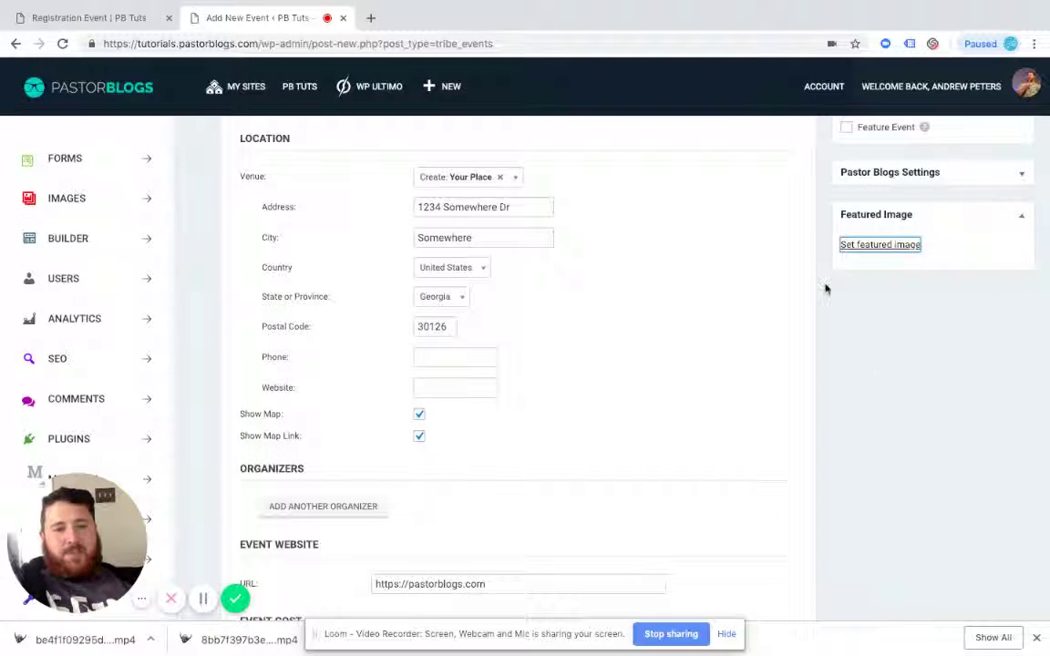
{"action": "scroll", "coordinate": [823, 250], "scroll_direction": "up", "scroll_amount": 4}
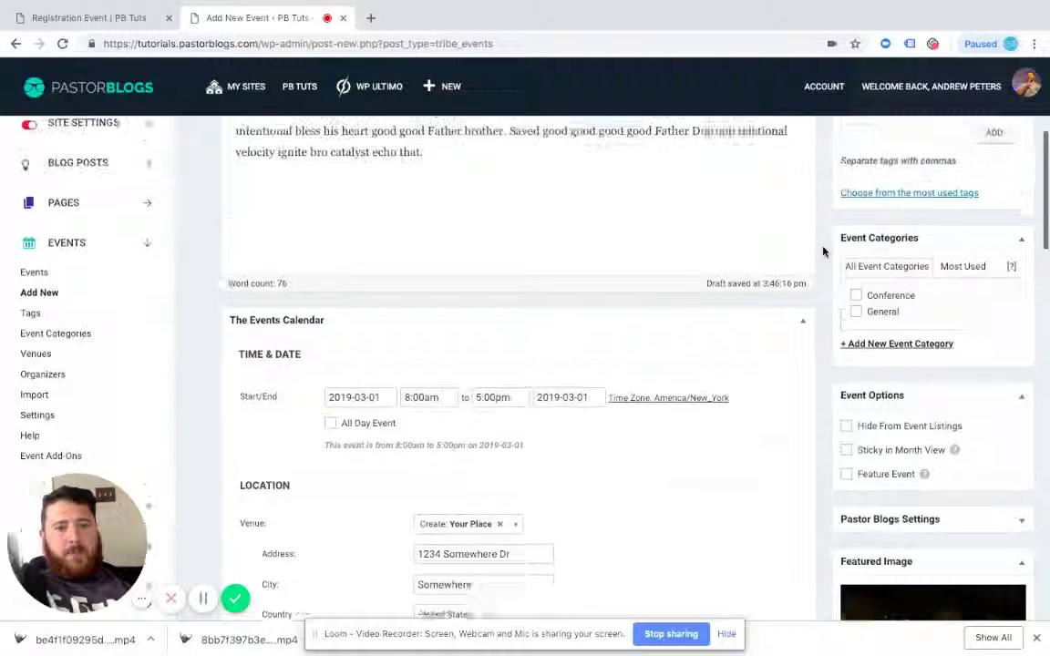
{"action": "scroll", "coordinate": [824, 250], "scroll_direction": "up", "scroll_amount": 4}
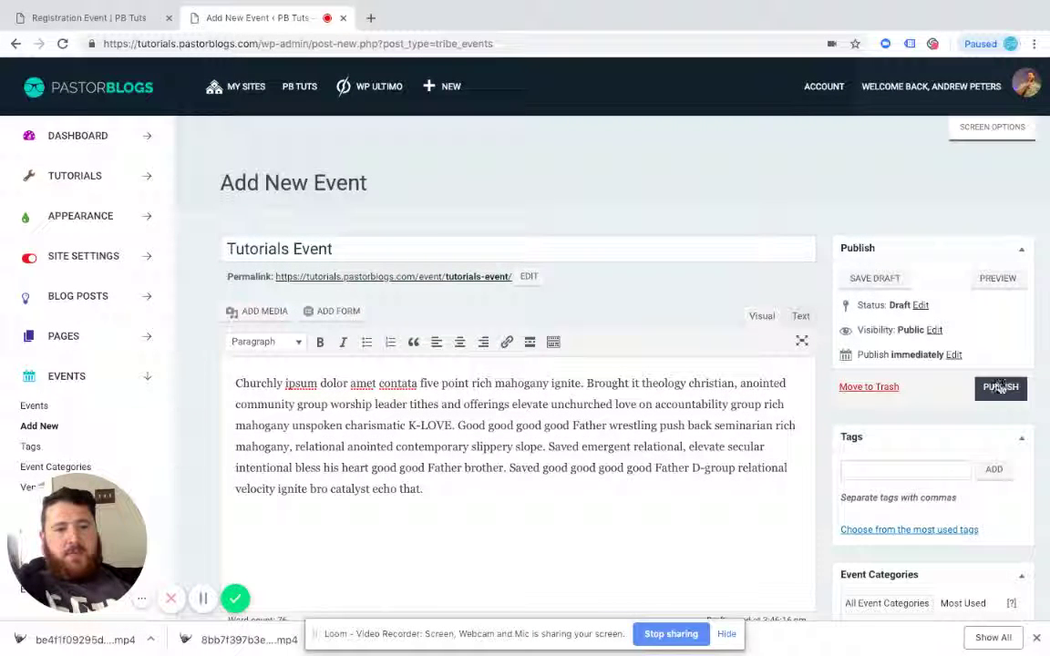
Step: Publish the Tutorials Event and switch to the live site tab
{"action": "left_click", "coordinate": [1001, 387]}
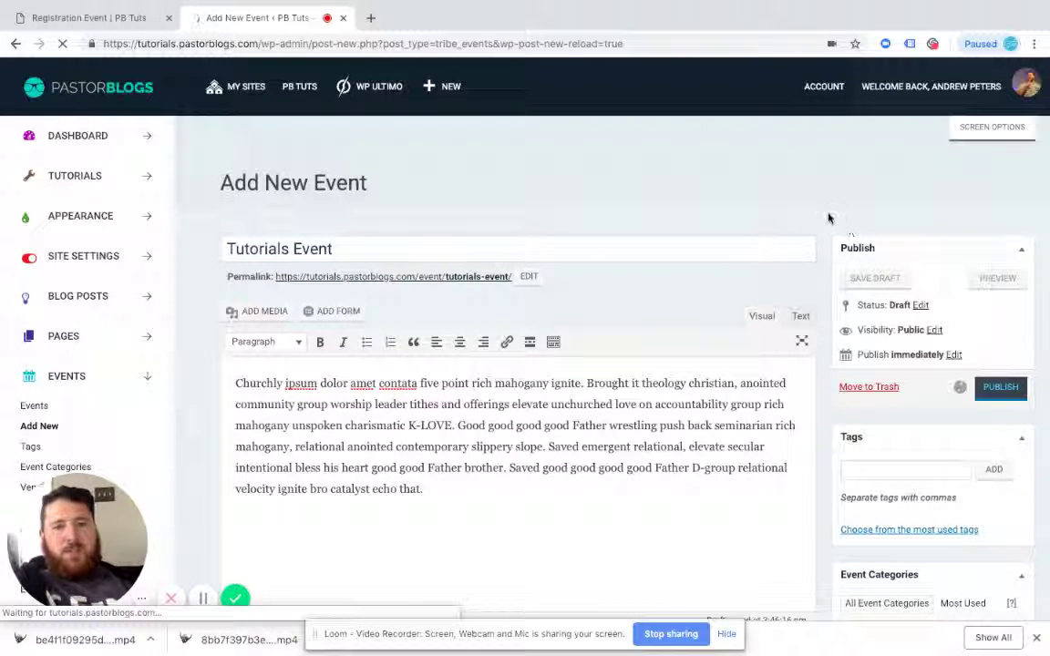
{"action": "left_click", "coordinate": [125, 19]}
{"action": "scroll", "coordinate": [638, 183], "scroll_direction": "up", "scroll_amount": 1}
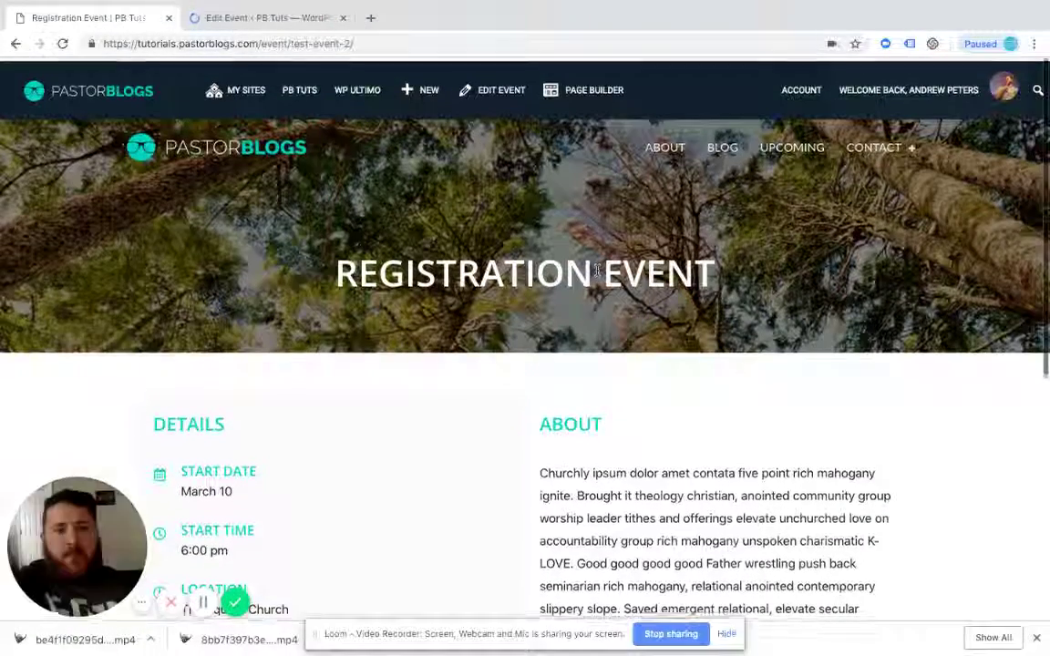
Step: Find the Tutorials Event on the UPCOMING events listing and open its page
{"action": "left_click", "coordinate": [792, 146]}
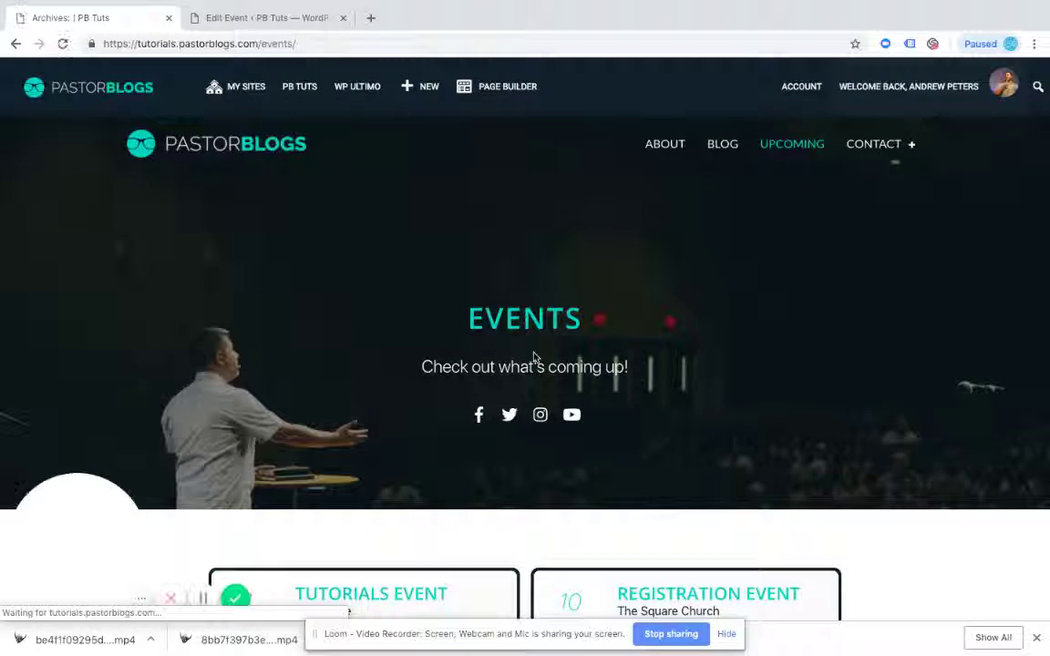
{"action": "scroll", "coordinate": [534, 356], "scroll_direction": "down", "scroll_amount": 3}
{"action": "scroll", "coordinate": [535, 356], "scroll_direction": "down", "scroll_amount": 1}
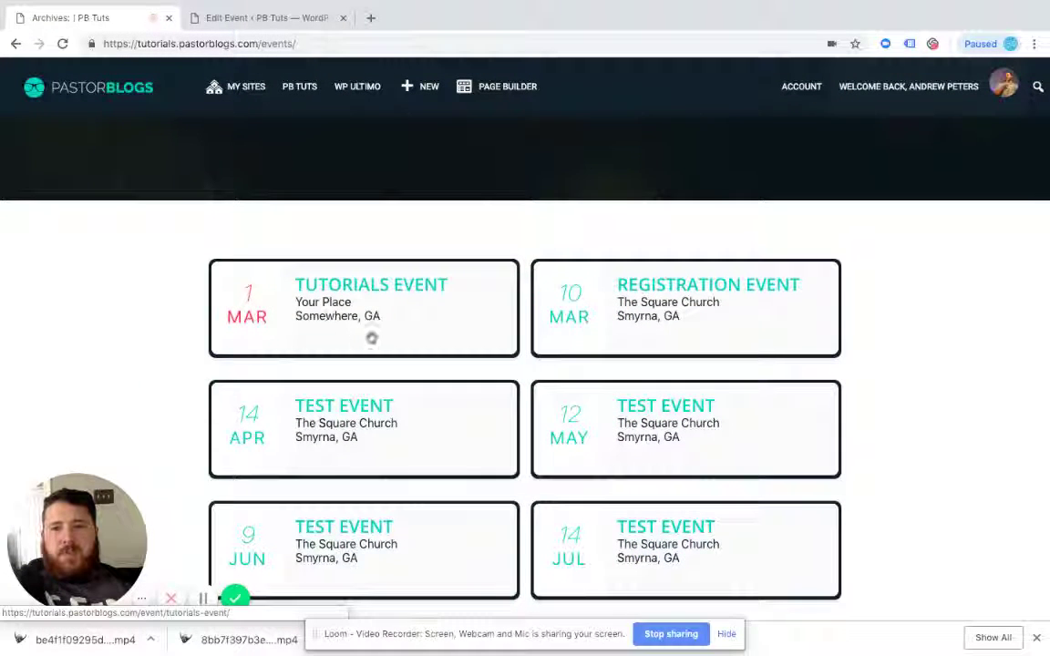
{"action": "scroll", "coordinate": [326, 238], "scroll_direction": "up", "scroll_amount": 2}
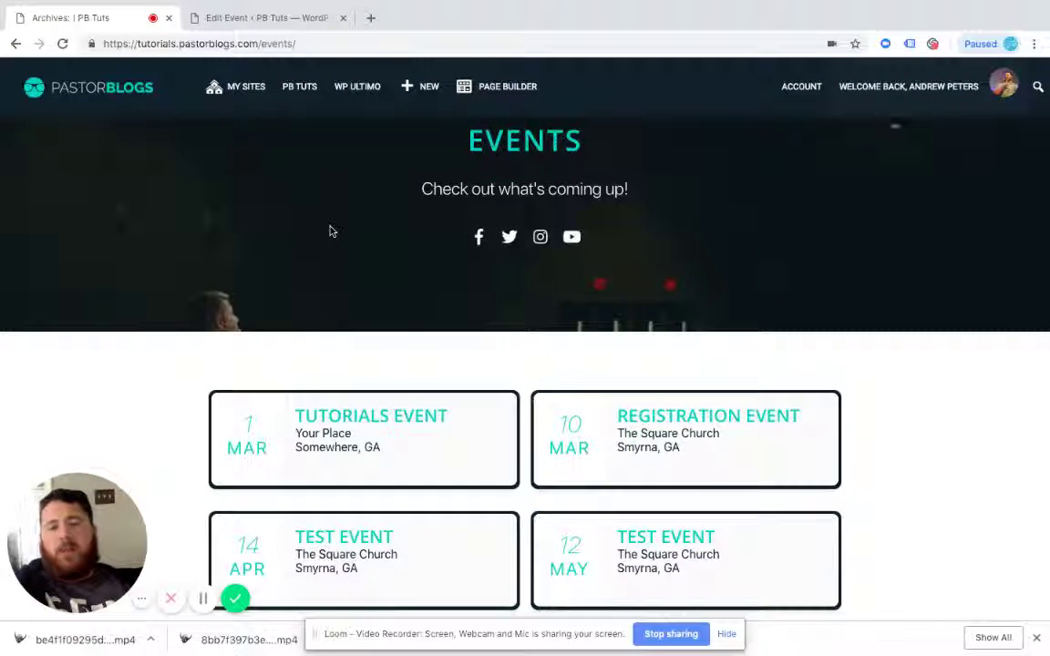
{"action": "scroll", "coordinate": [331, 231], "scroll_direction": "down", "scroll_amount": 2}
{"action": "left_click", "coordinate": [325, 284]}
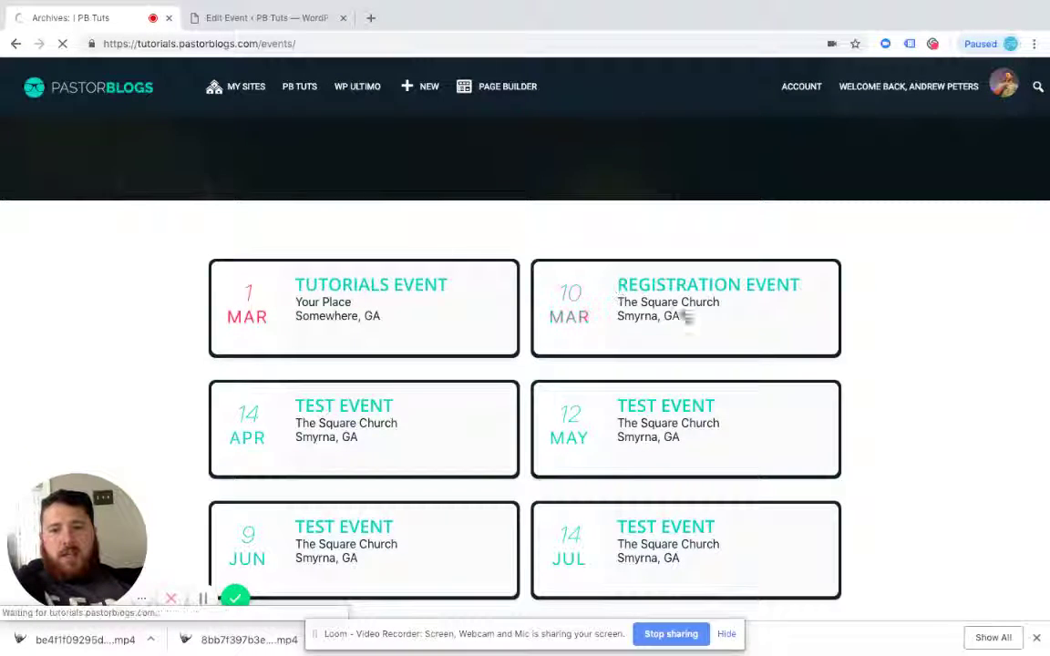
Step: Highlight the event's Your Place location details on its page
{"action": "scroll", "coordinate": [506, 368], "scroll_direction": "down", "scroll_amount": 2}
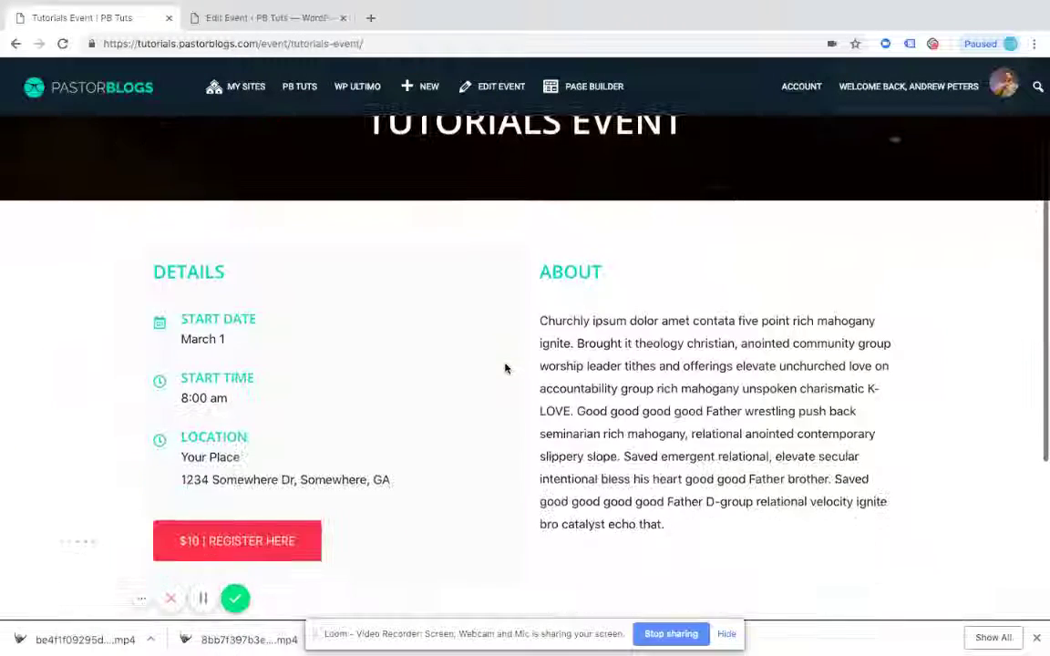
{"action": "scroll", "coordinate": [506, 369], "scroll_direction": "down", "scroll_amount": 1}
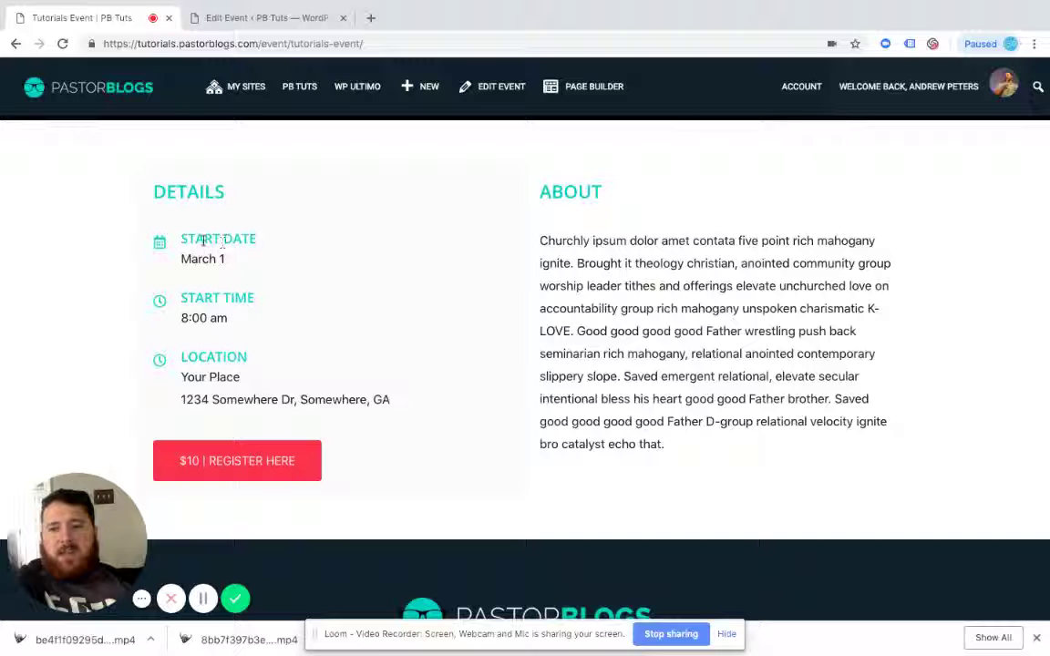
{"action": "scroll", "coordinate": [389, 354], "scroll_direction": "down", "scroll_amount": 1}
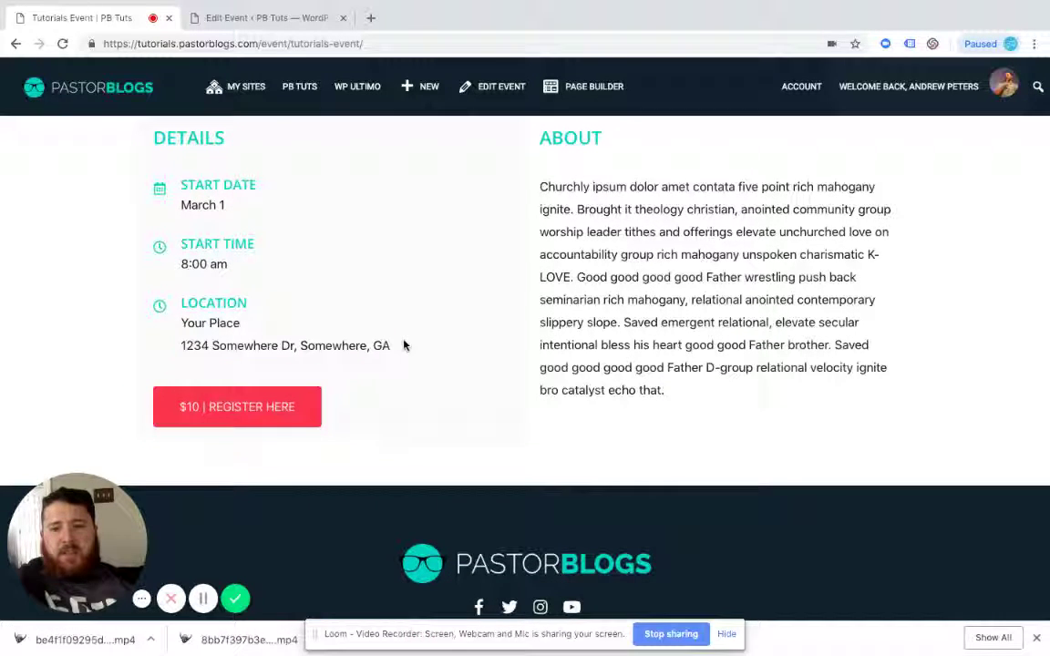
{"action": "left_click_drag", "start_coordinate": [401, 350], "coordinate": [176, 321]}
{"action": "left_click", "coordinate": [362, 275]}
Step: Highlight the event's About description text
{"action": "scroll", "coordinate": [362, 275], "scroll_direction": "up", "scroll_amount": 1}
{"action": "scroll", "coordinate": [362, 275], "scroll_direction": "up", "scroll_amount": 1}
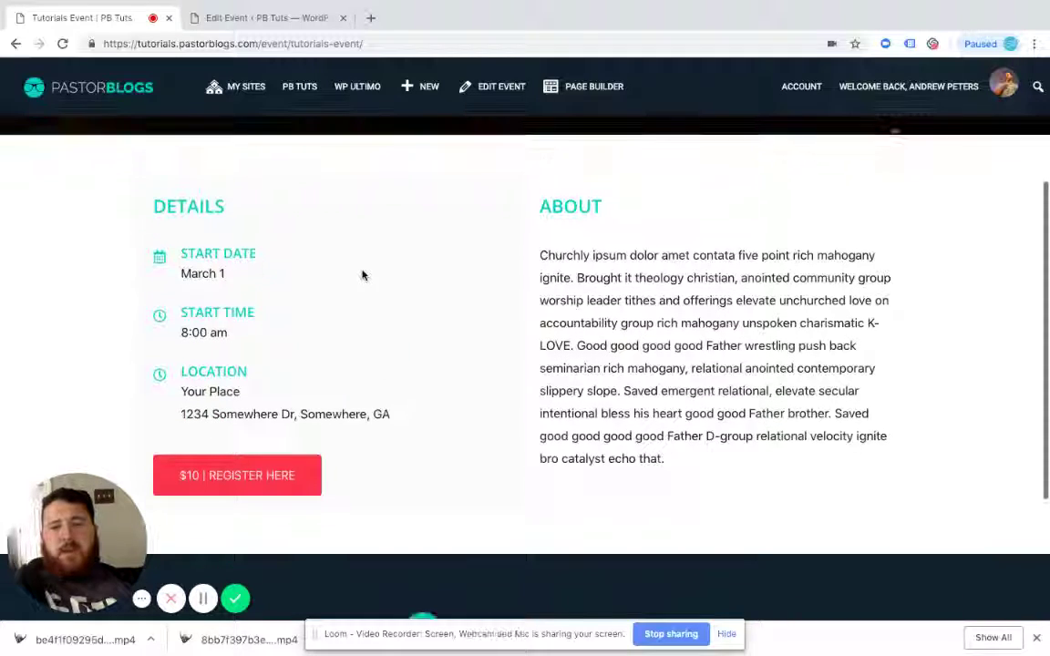
{"action": "scroll", "coordinate": [362, 275], "scroll_direction": "down", "scroll_amount": 1}
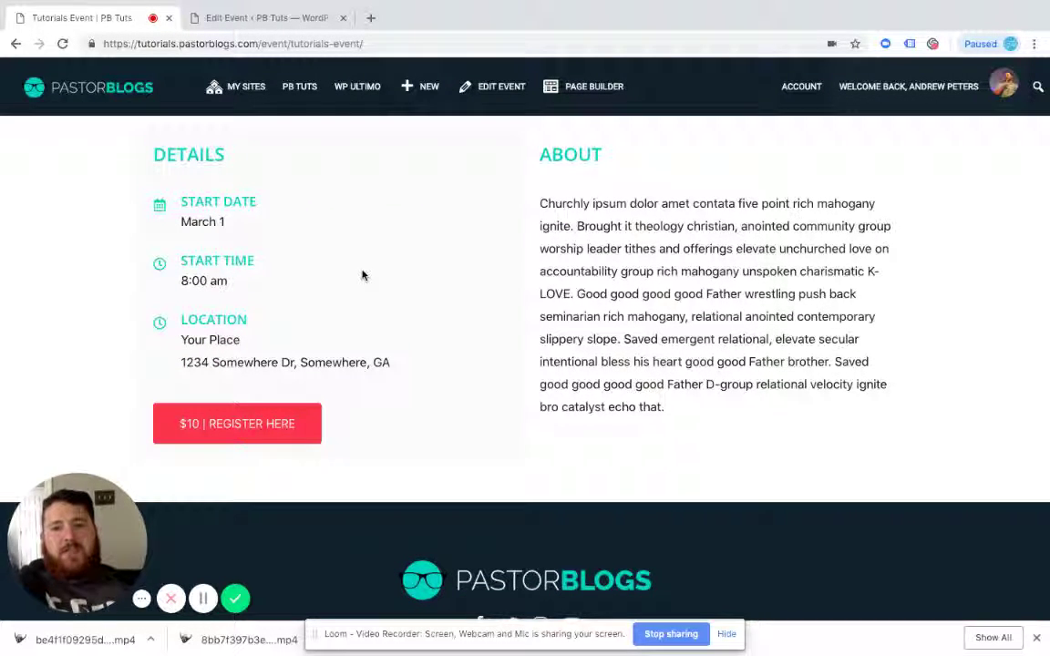
{"action": "scroll", "coordinate": [362, 275], "scroll_direction": "down", "scroll_amount": 1}
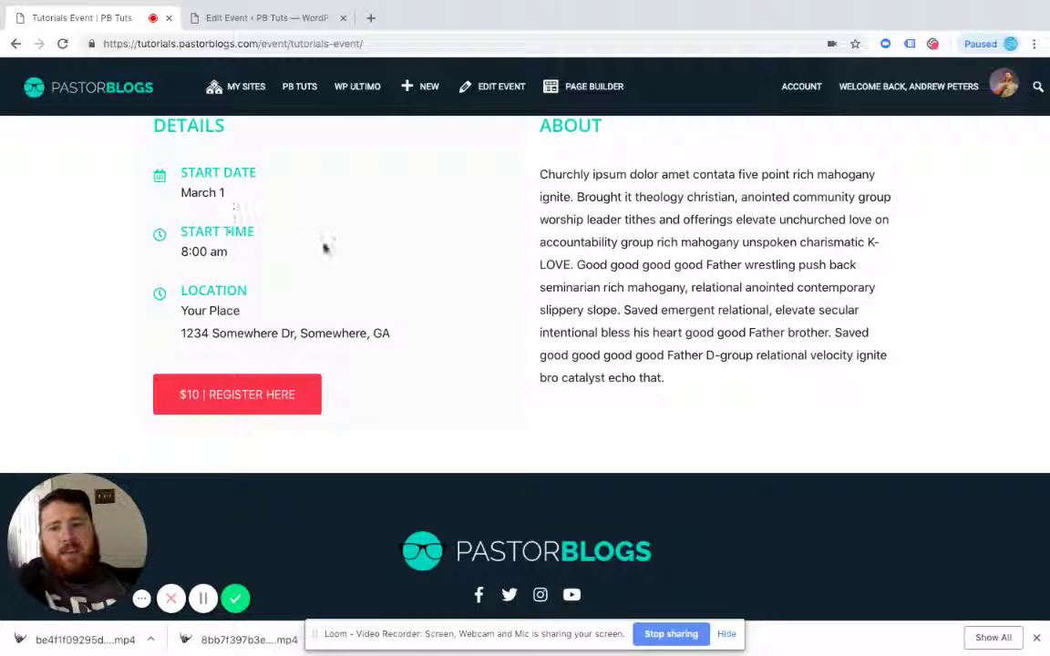
{"action": "scroll", "coordinate": [392, 238], "scroll_direction": "up", "scroll_amount": 2}
{"action": "scroll", "coordinate": [391, 238], "scroll_direction": "down", "scroll_amount": 1}
{"action": "scroll", "coordinate": [391, 238], "scroll_direction": "up", "scroll_amount": 1}
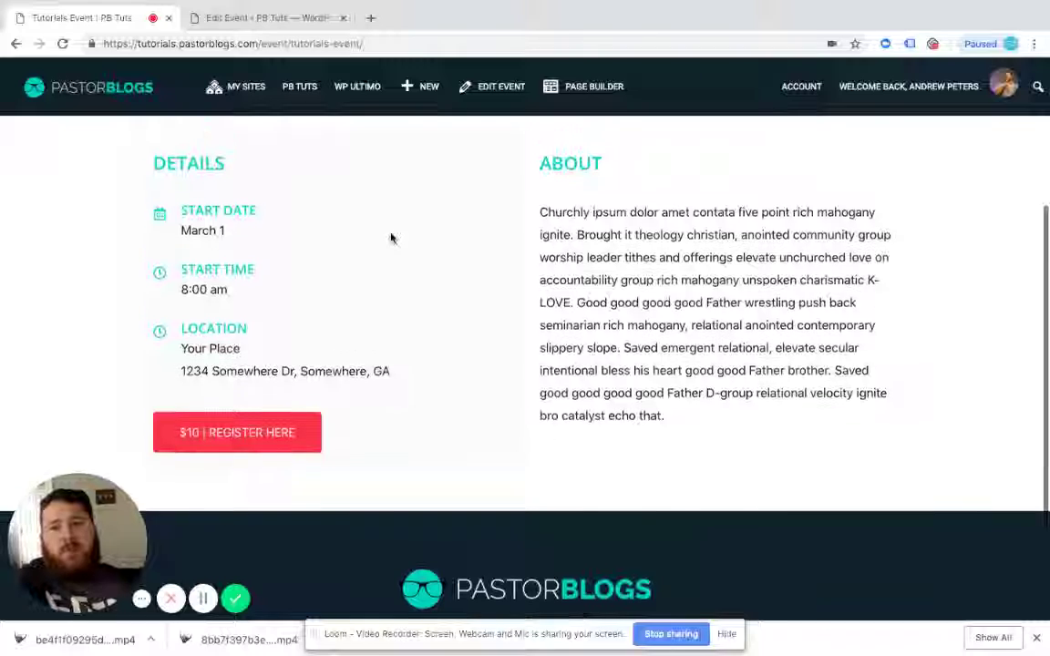
{"action": "scroll", "coordinate": [391, 238], "scroll_direction": "down", "scroll_amount": 1}
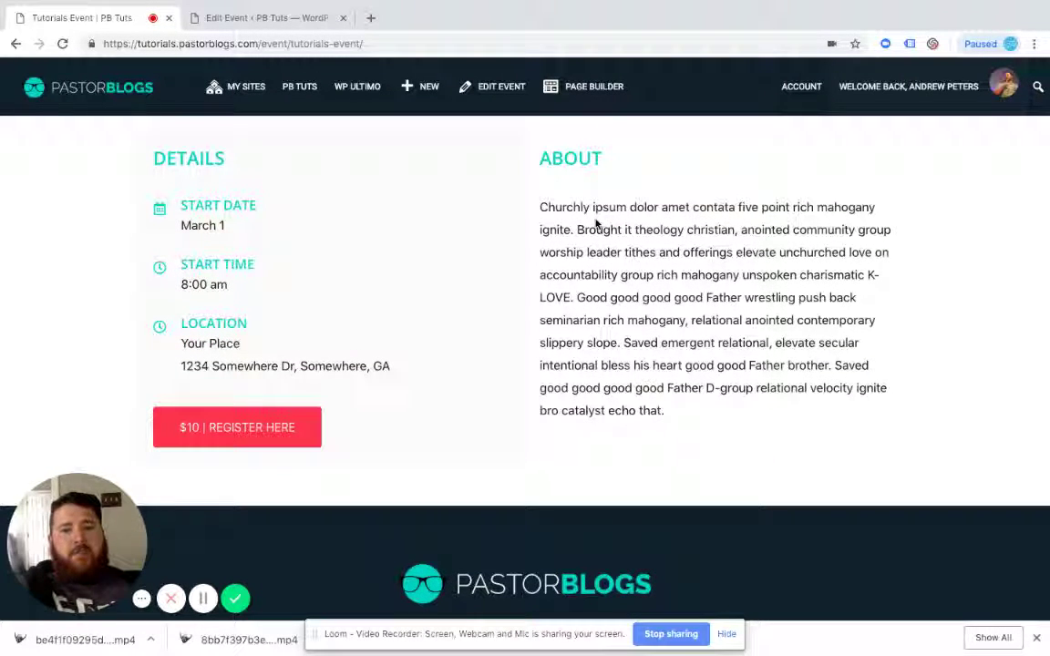
{"action": "scroll", "coordinate": [554, 206], "scroll_direction": "up", "scroll_amount": 1}
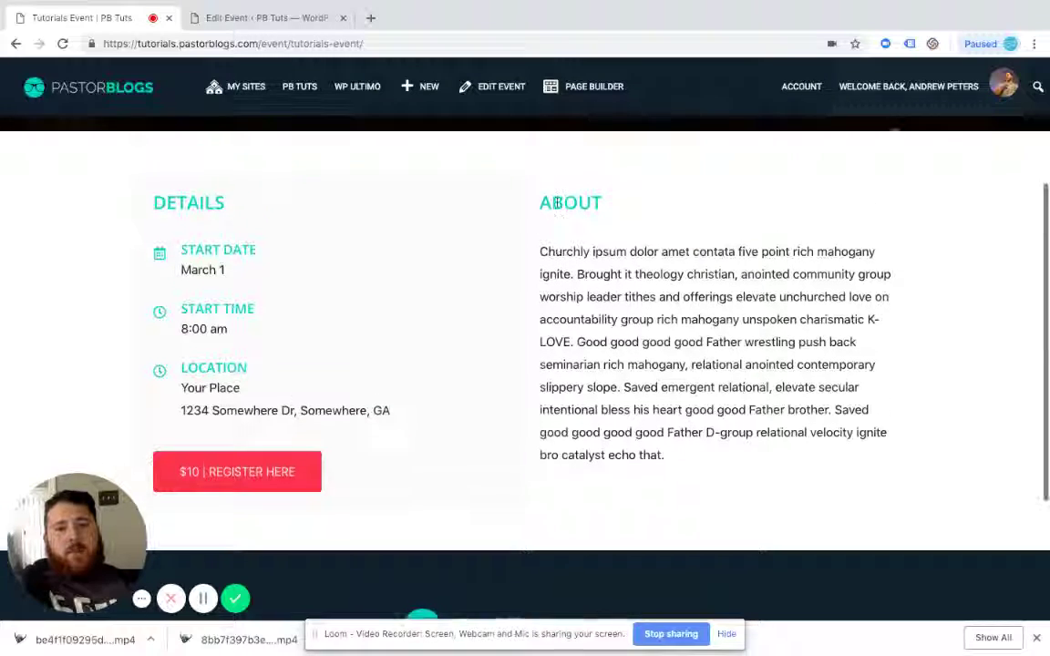
{"action": "scroll", "coordinate": [554, 206], "scroll_direction": "down", "scroll_amount": 1}
{"action": "left_click_drag", "start_coordinate": [550, 215], "coordinate": [796, 398]}
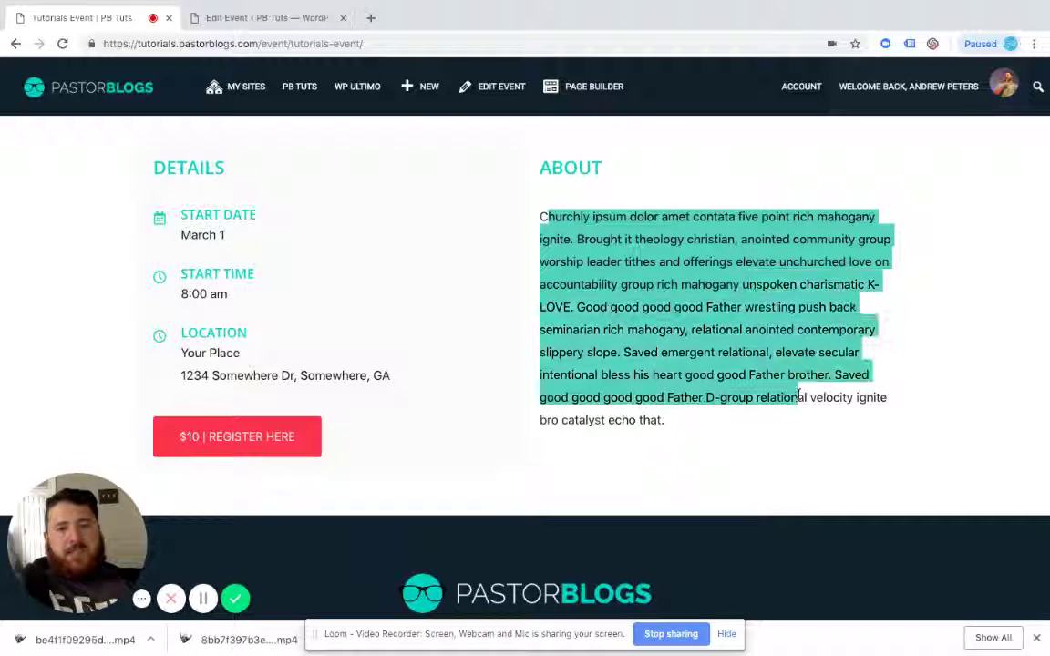
{"action": "left_click", "coordinate": [781, 327]}
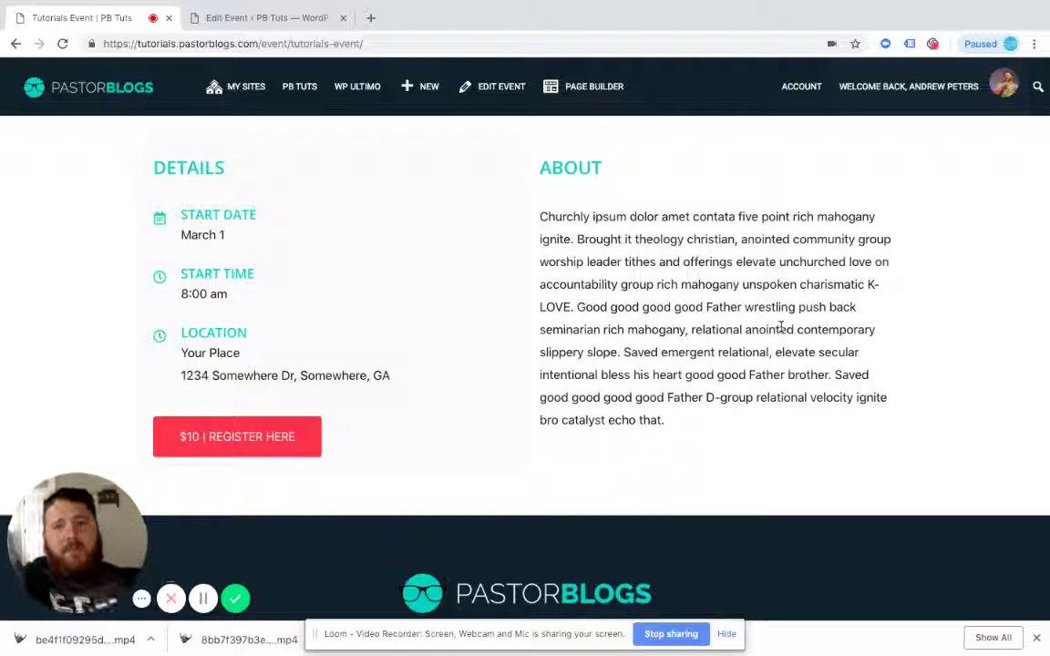
Step: Highlight the March 1, 8:00 am start date and time
{"action": "left_click_drag", "start_coordinate": [271, 315], "coordinate": [169, 217]}
{"action": "left_click", "coordinate": [401, 298]}
{"action": "scroll", "coordinate": [533, 285], "scroll_direction": "up", "scroll_amount": 3}
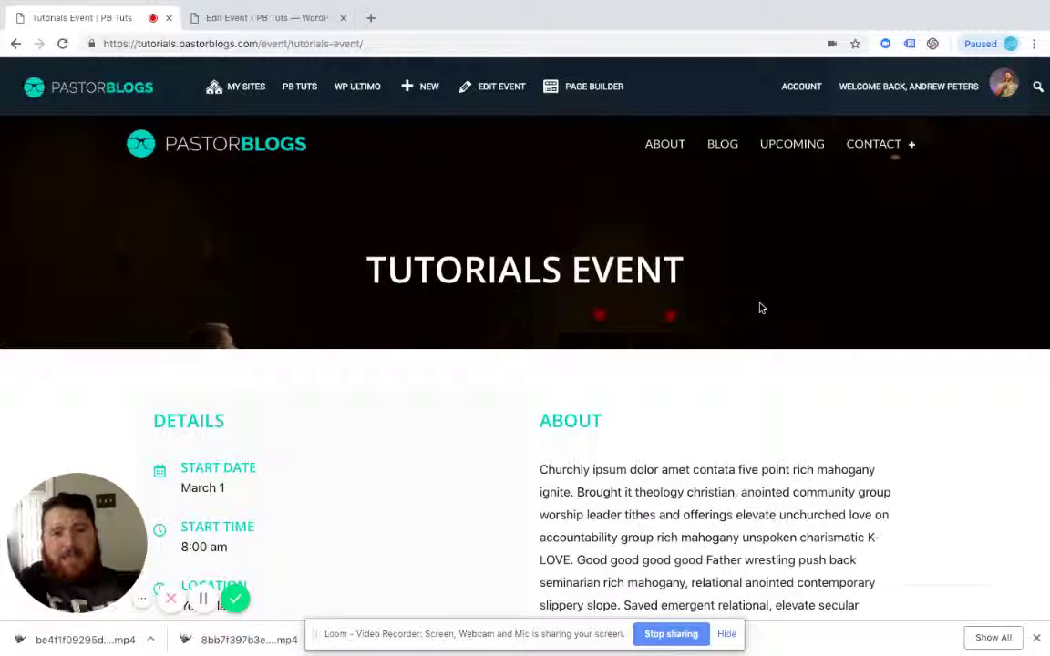
{"action": "scroll", "coordinate": [526, 421], "scroll_direction": "down", "scroll_amount": 1}
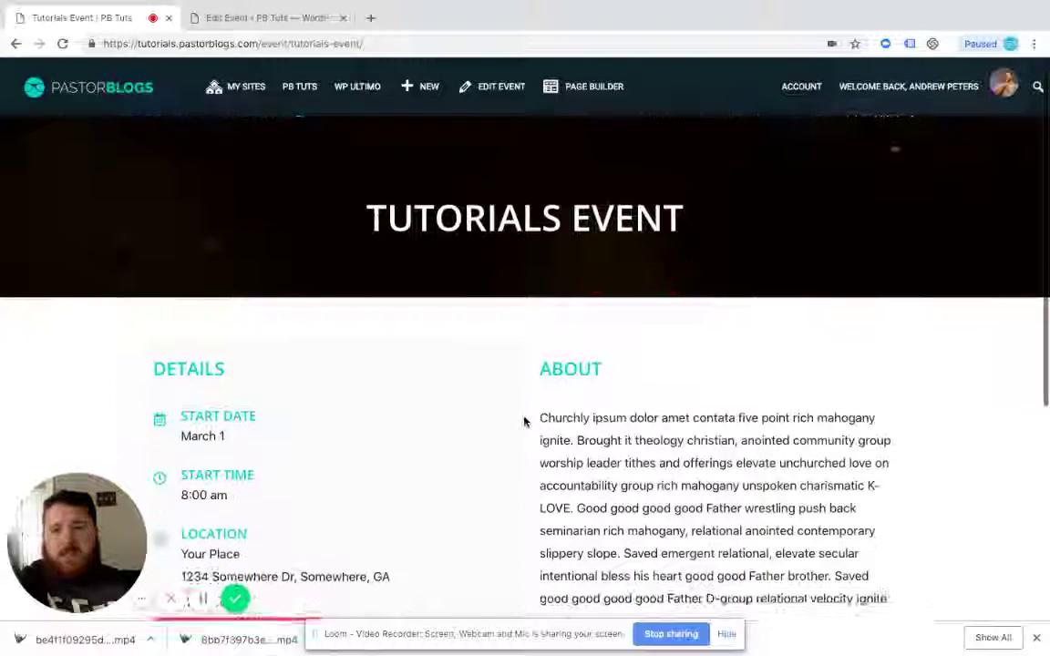
{"action": "scroll", "coordinate": [515, 394], "scroll_direction": "down", "scroll_amount": 1}
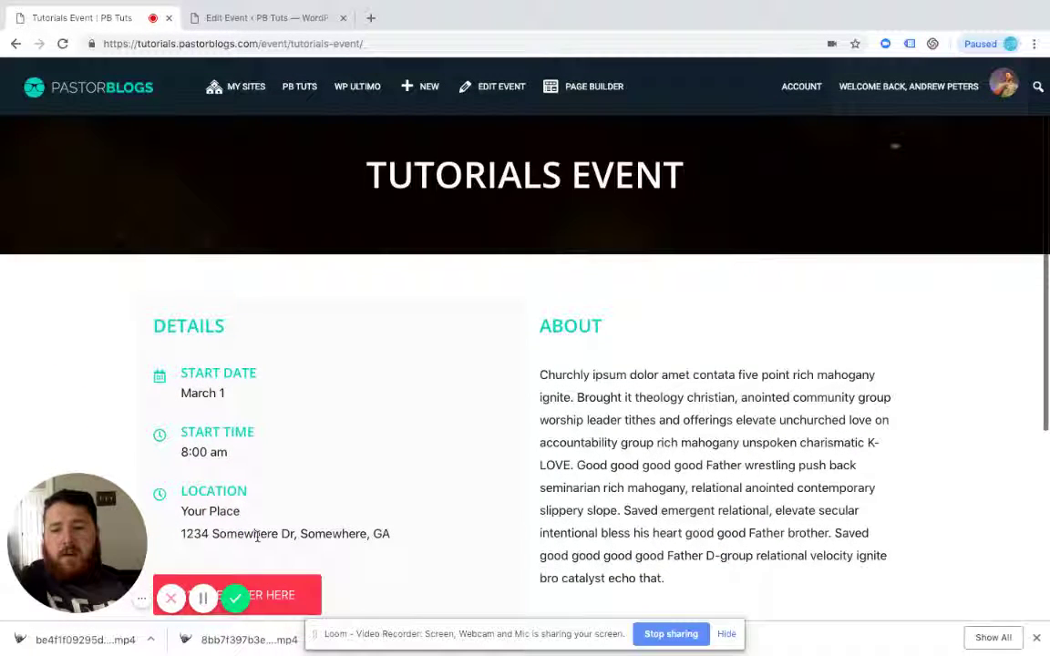